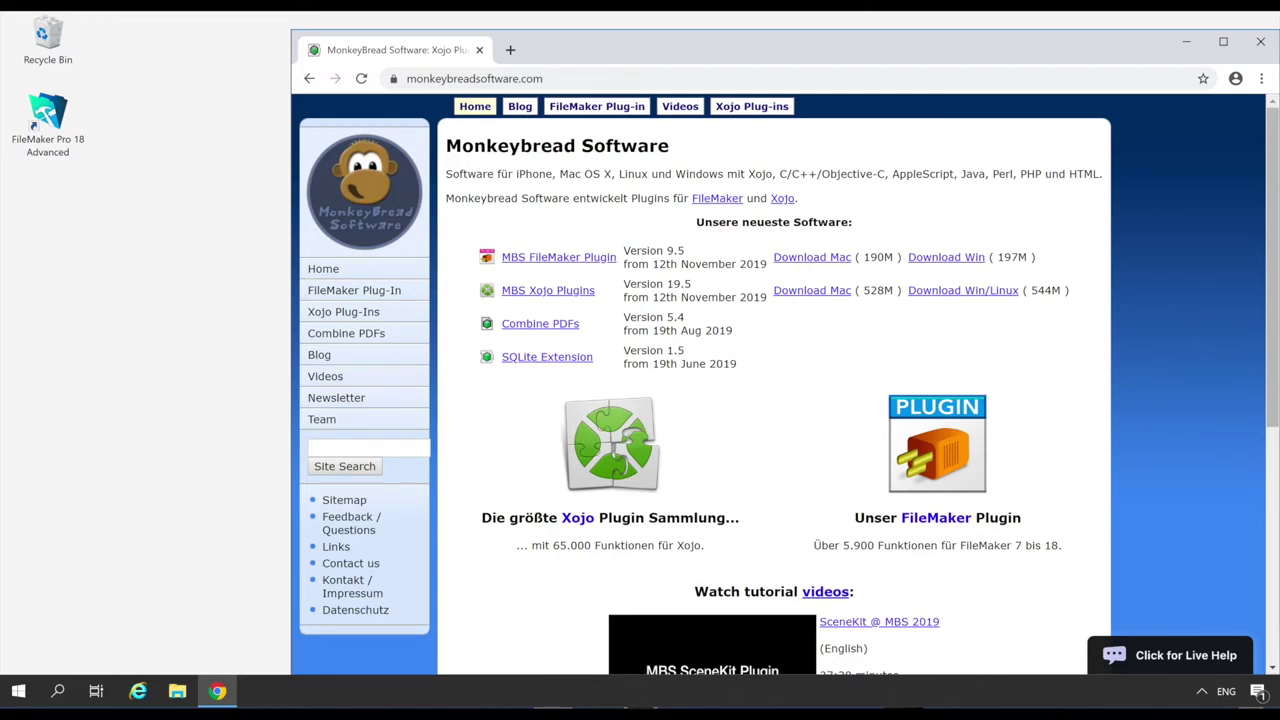
# Step: Open the MBS FileMaker Plugin 9.5 page with its macOS and Windows downloads
pyautogui.click(610, 108)
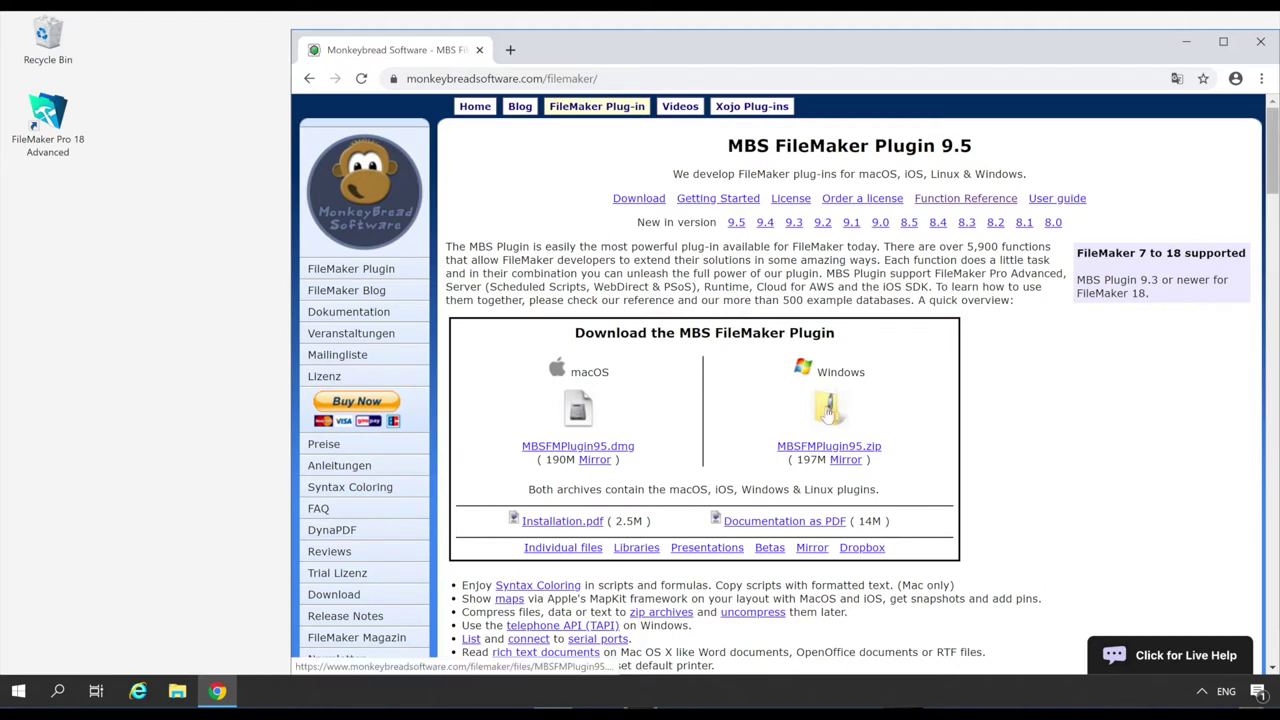
# Step: Download MBSFMPlugin95.zip for Windows and open the Function Reference's Matrix component page
pyautogui.click(828, 412)
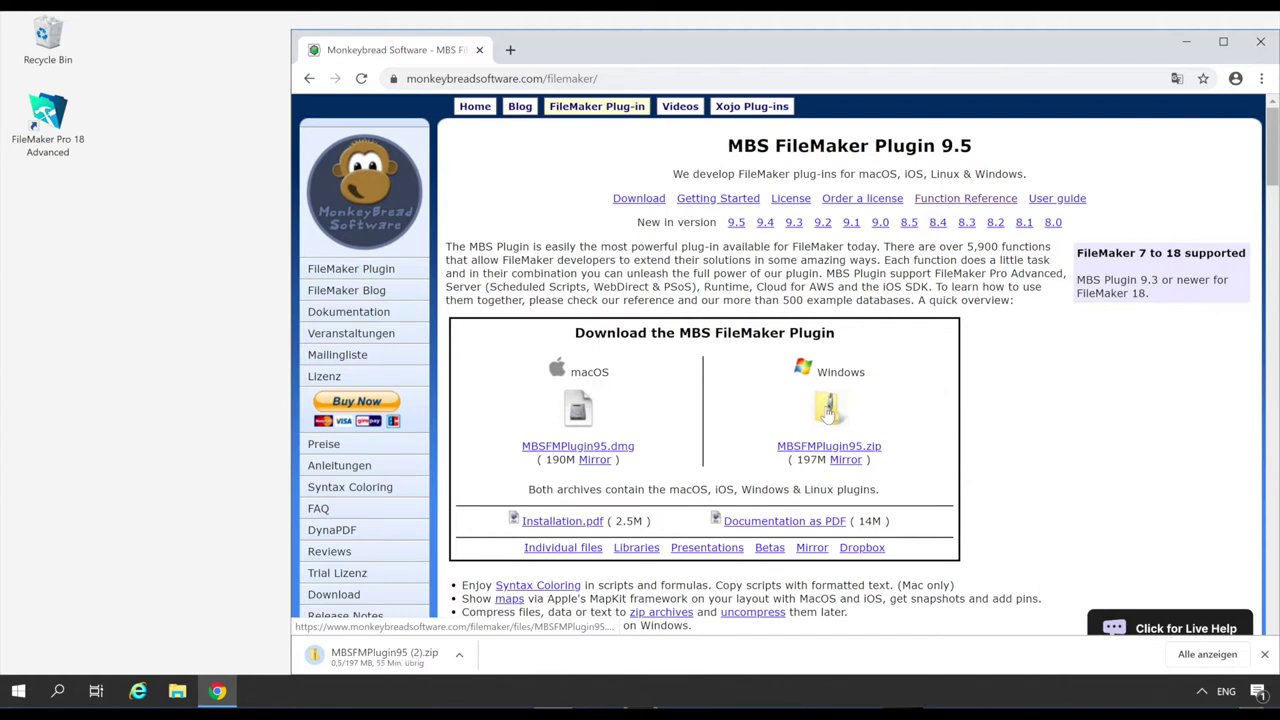
pyautogui.click(930, 202)
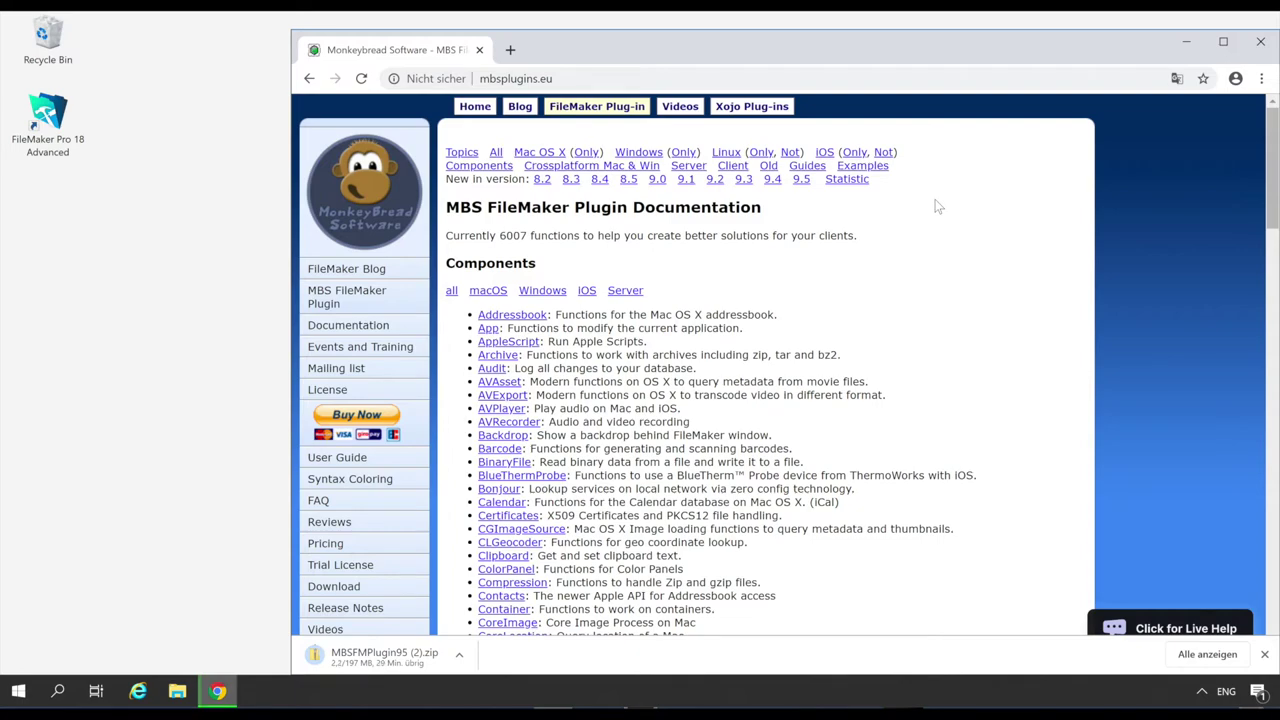
pyautogui.scroll(-3, 717, 459)
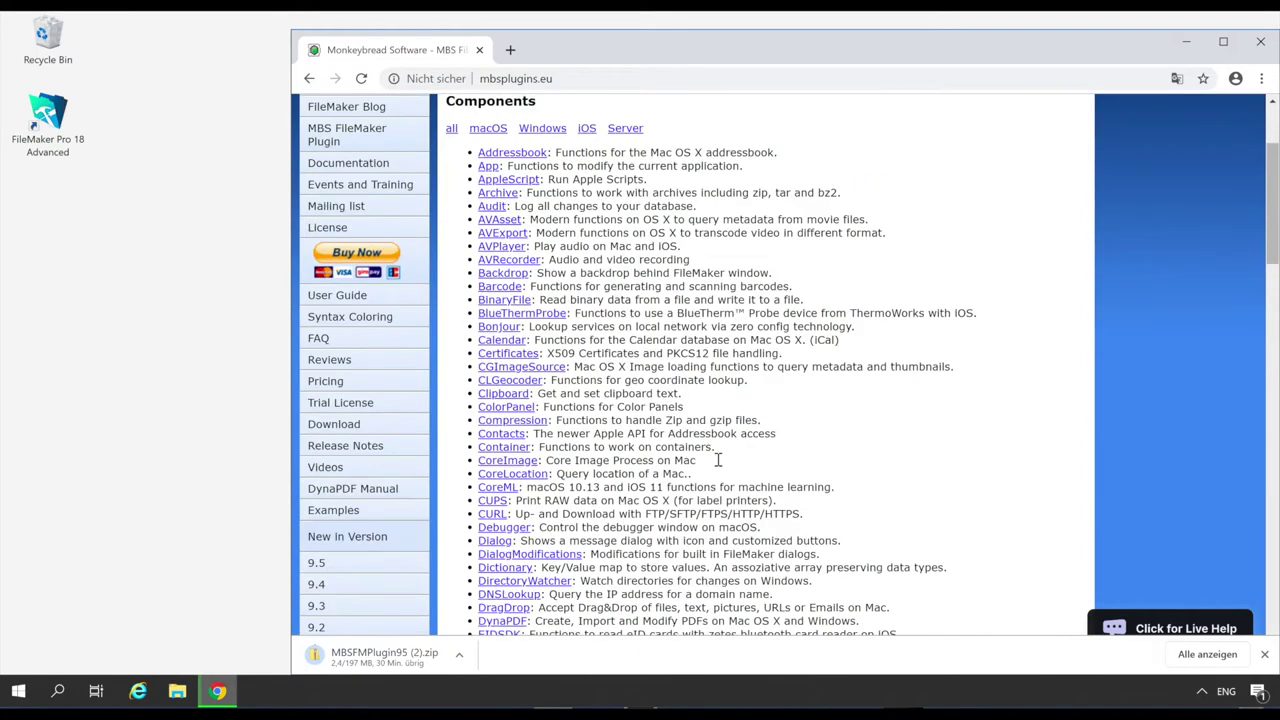
pyautogui.scroll(-3, 717, 459)
pyautogui.scroll(-5, 717, 459)
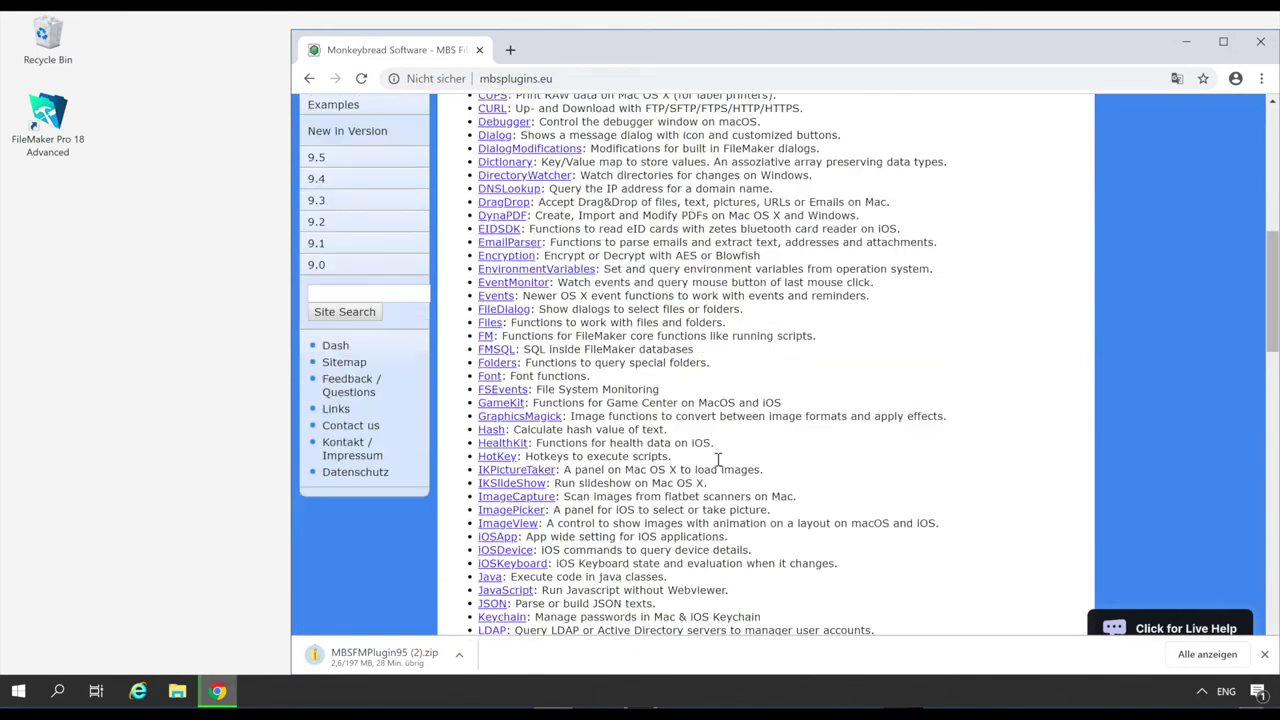
pyautogui.scroll(-3, 720, 465)
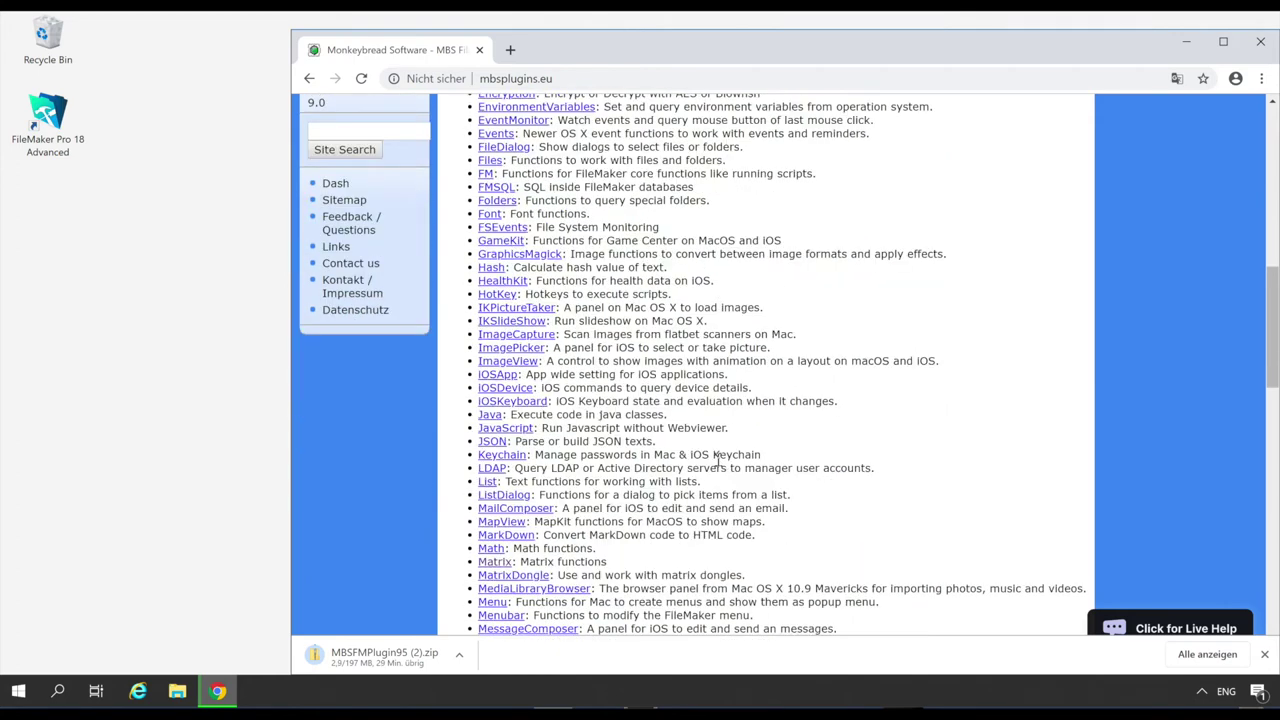
pyautogui.click(494, 565)
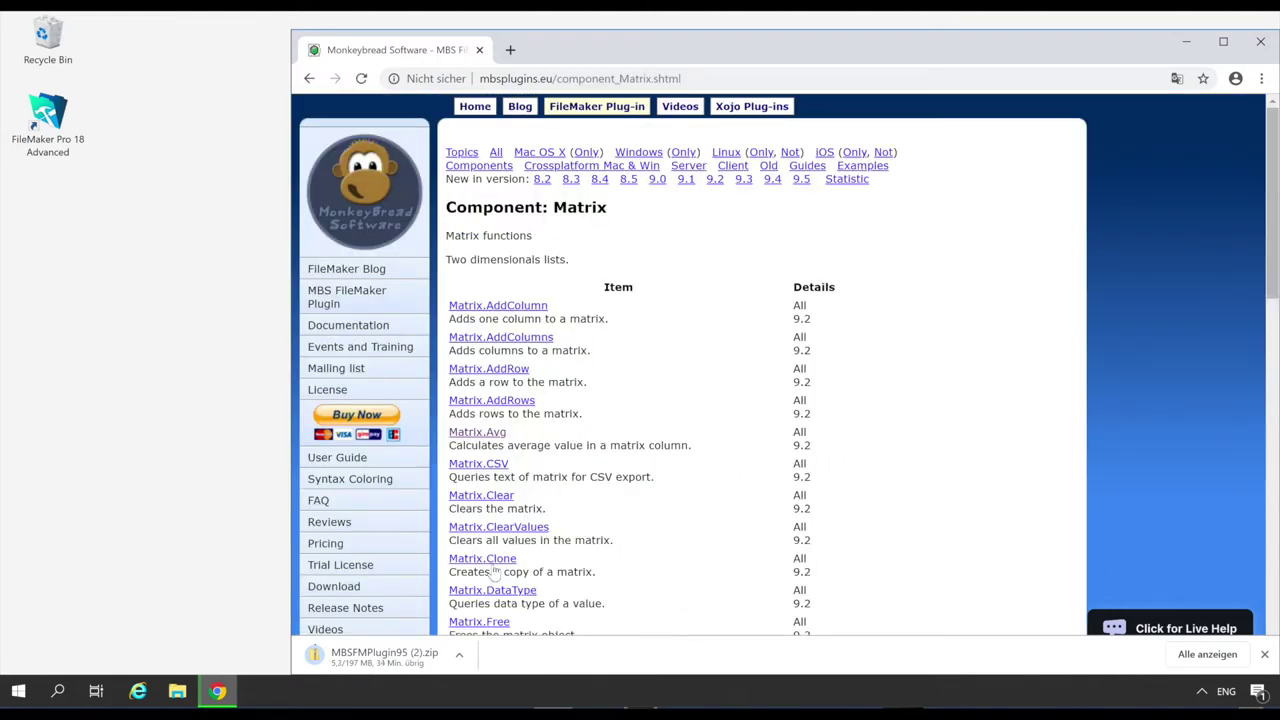
# Step: Open the Matrix.Avg function reference and look over its optional syntax parameters
pyautogui.click(491, 435)
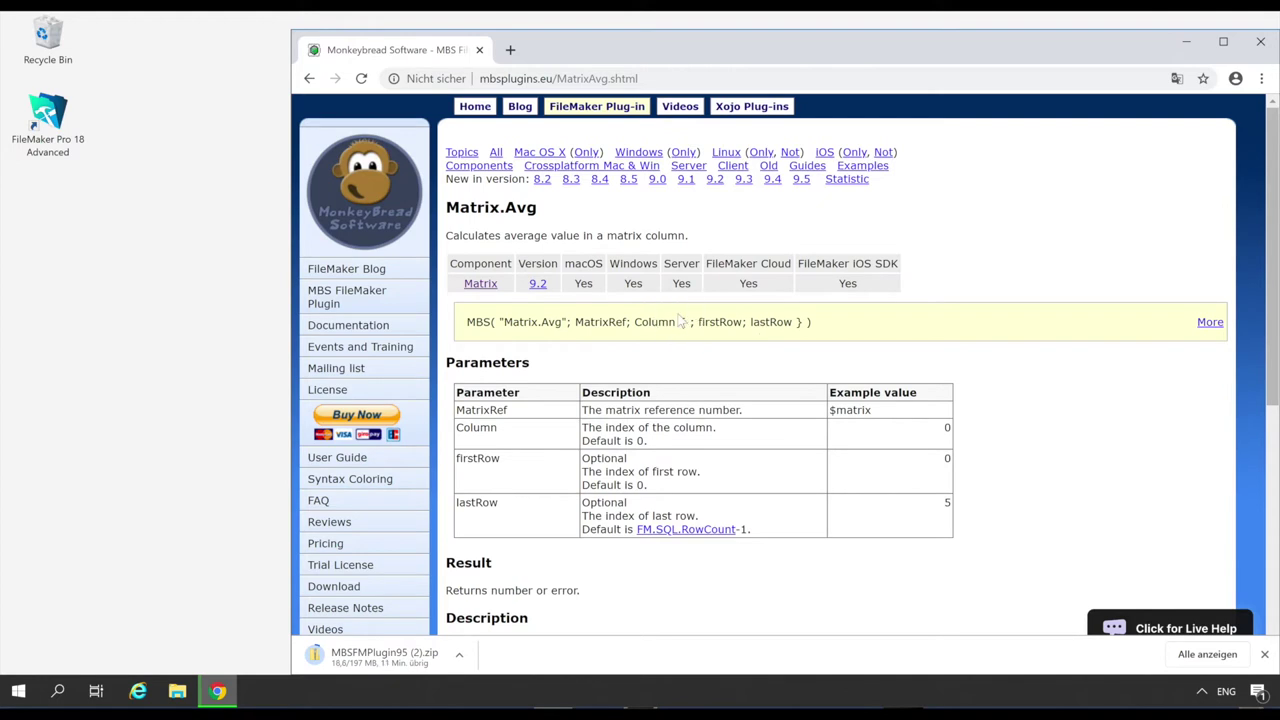
pyautogui.moveTo(679, 322); pyautogui.dragTo(806, 321)
pyautogui.scroll(-1, 805, 323)
pyautogui.click(820, 466)
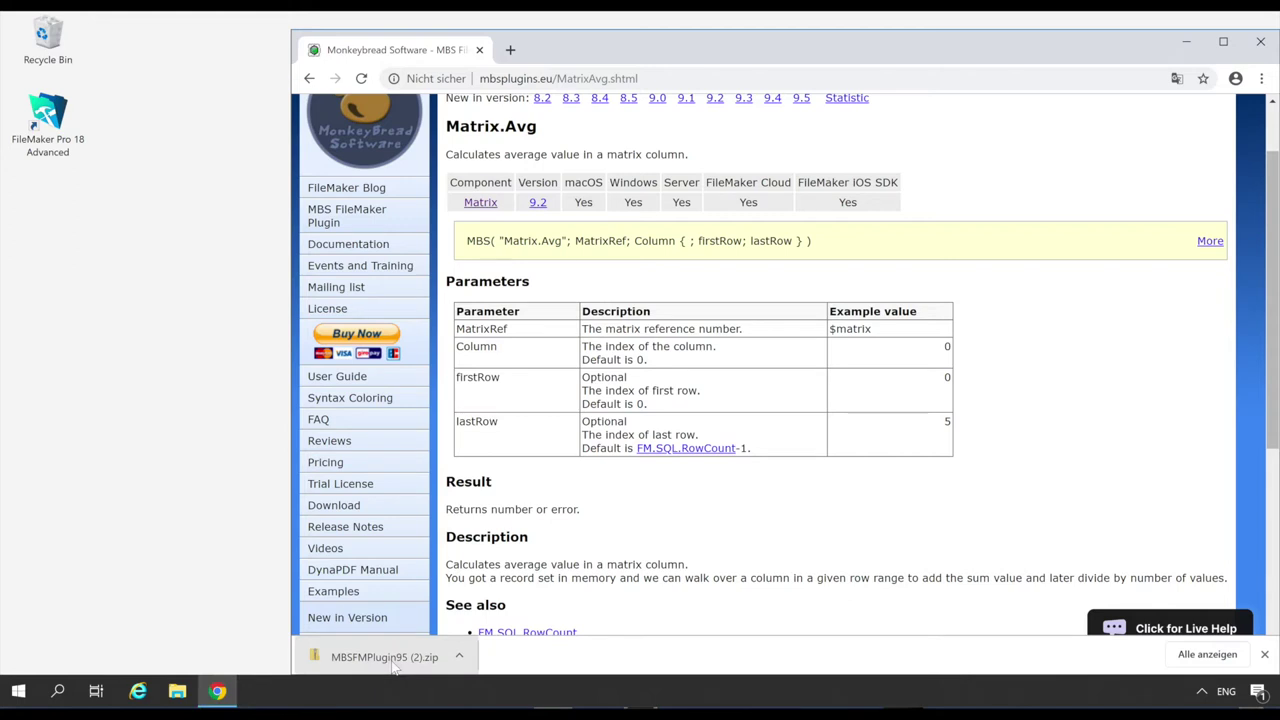
# Step: Open the downloaded archive's MBSFMPlugin95 > Plugin for Windows folder
pyautogui.click(393, 665)
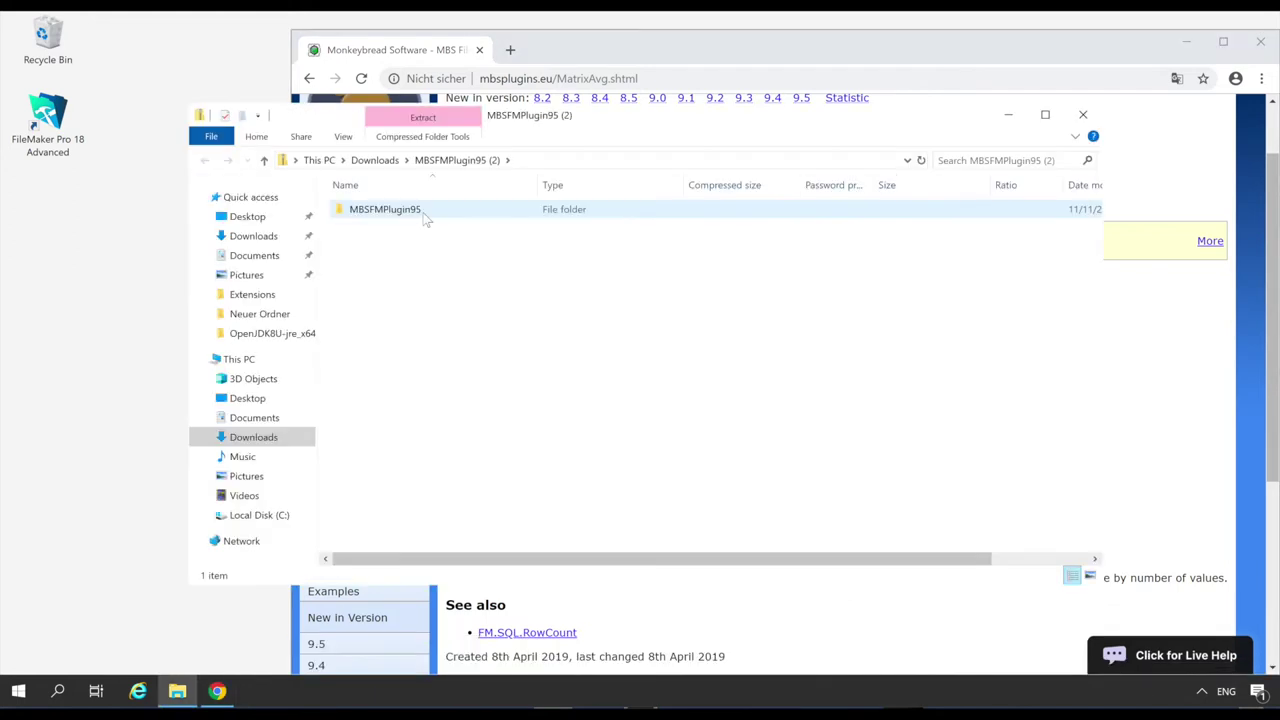
pyautogui.doubleClick(428, 212)
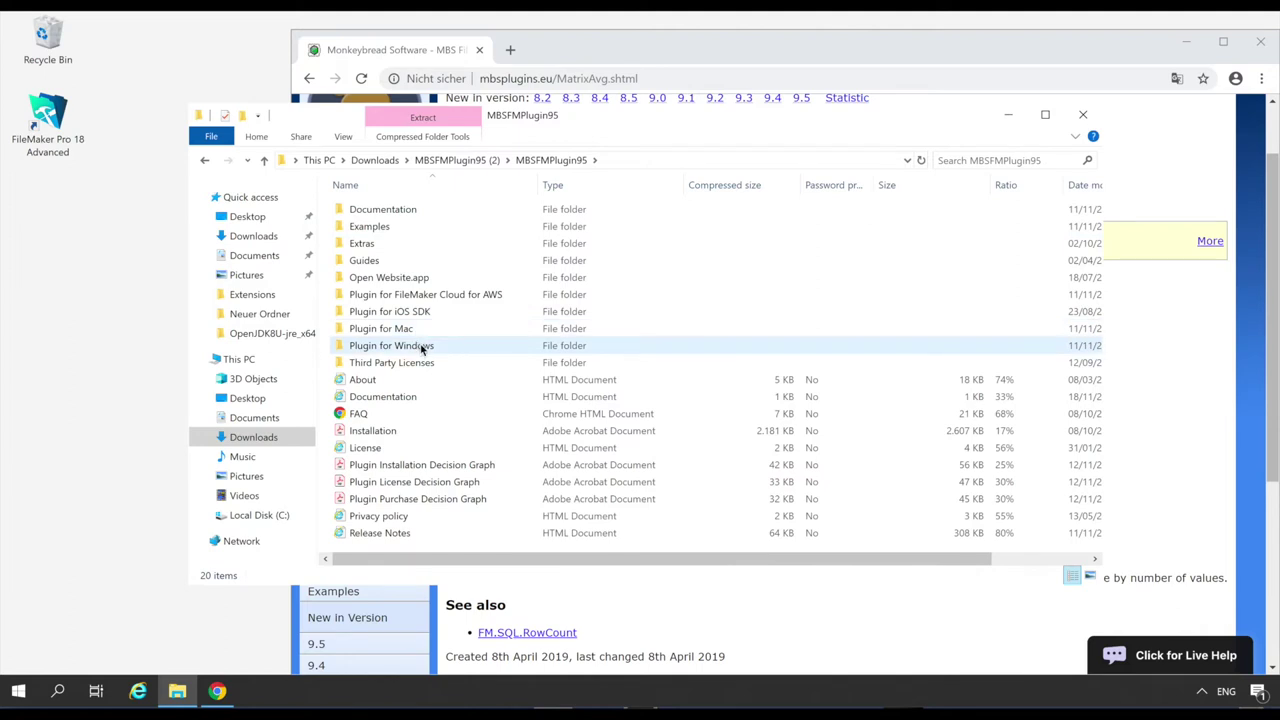
pyautogui.click(423, 348)
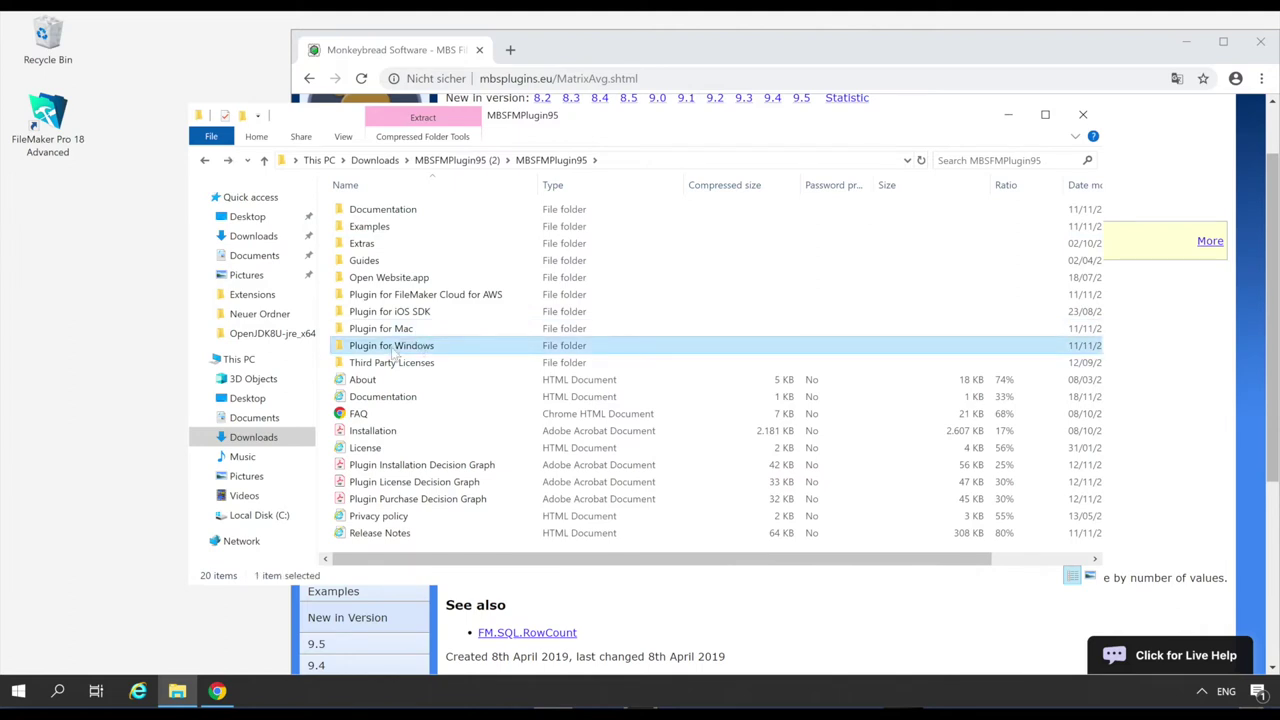
pyautogui.doubleClick(393, 350)
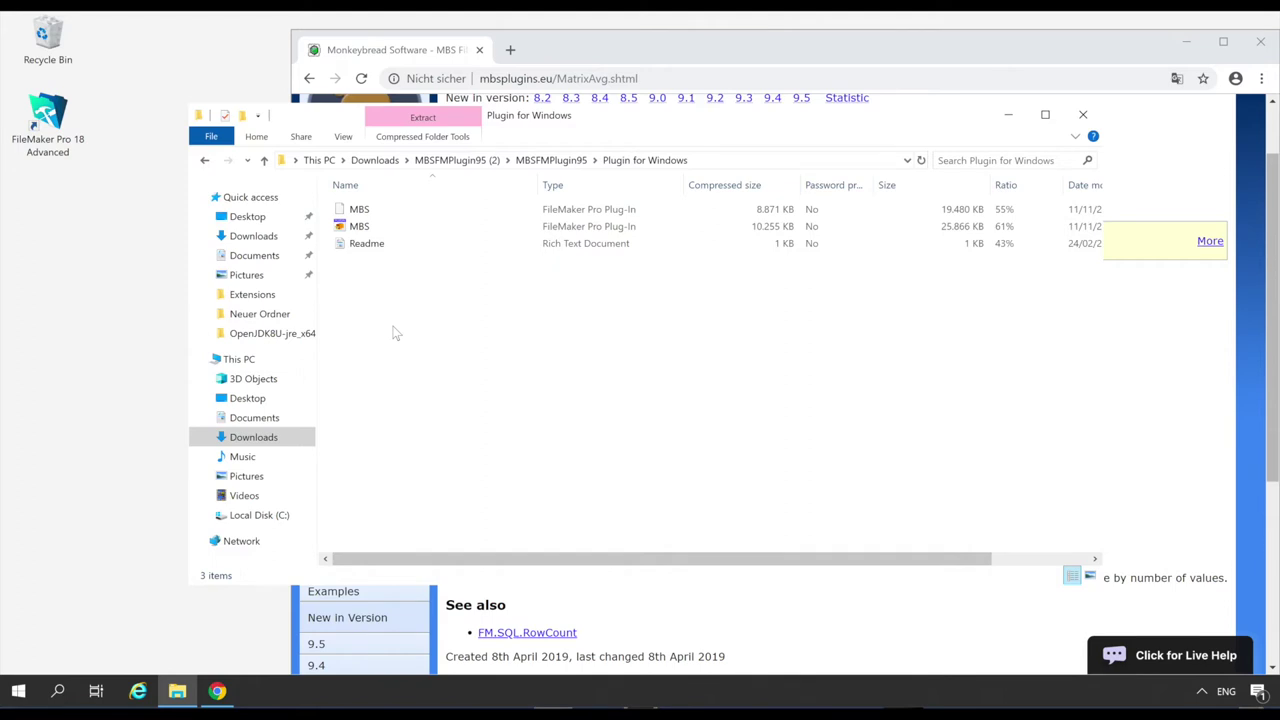
# Step: Copy both MBS plug-in files and start FileMaker Pro 18 Advanced
pyautogui.click(400, 212)
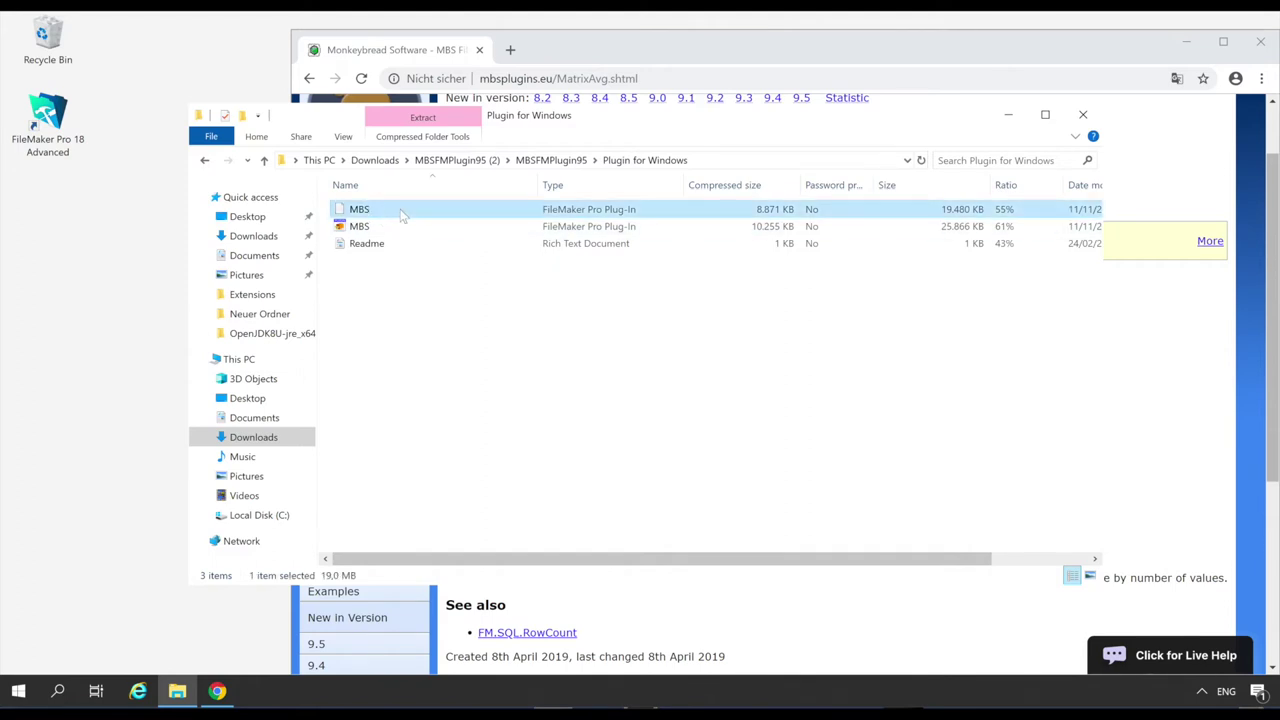
pyautogui.keyDown('shift'); pyautogui.click(394, 226); pyautogui.keyUp('shift')
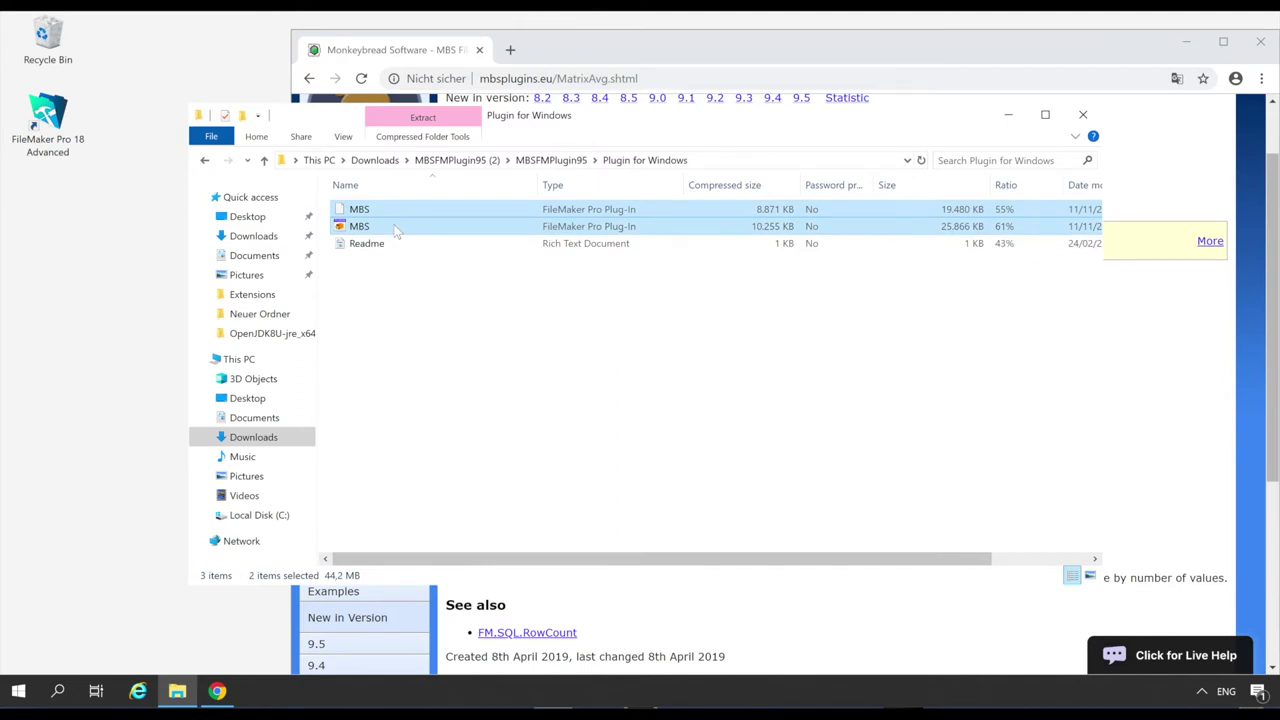
pyautogui.rightClick(396, 231)
pyautogui.click(409, 280)
pyautogui.doubleClick(40, 122)
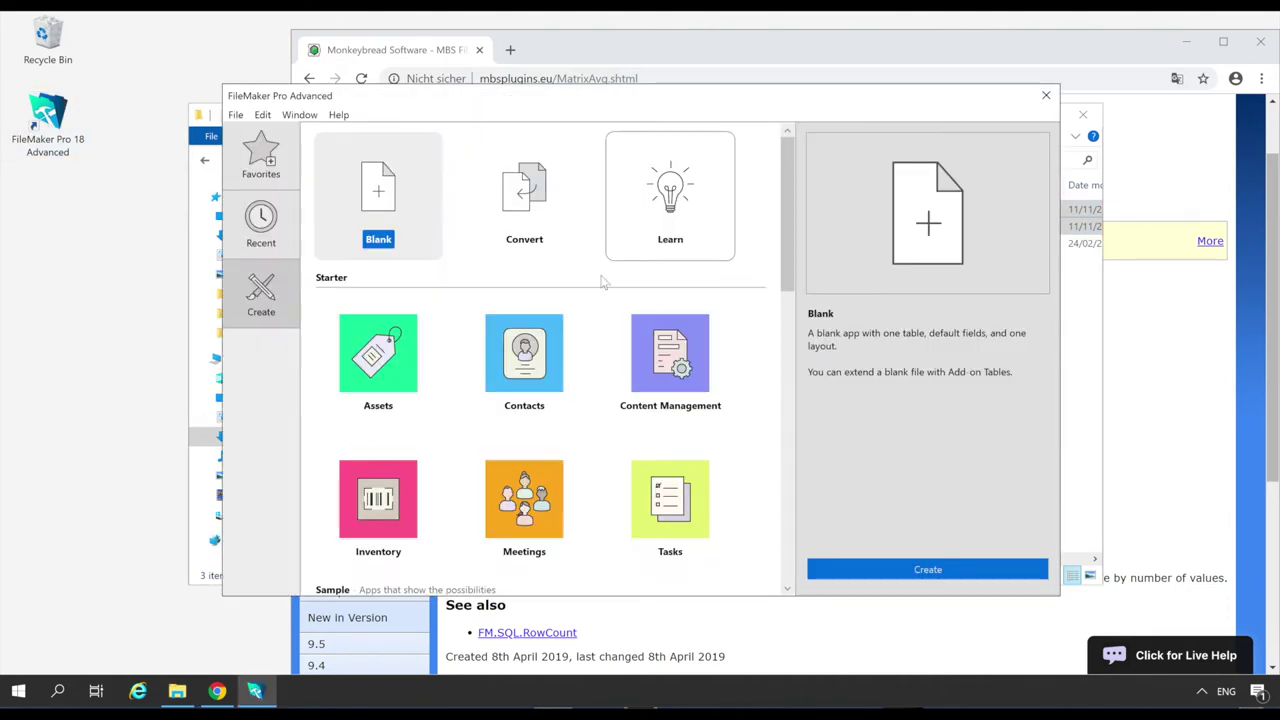
# Step: Paste the two MBS files into the plug-in folder revealed from Preferences > Plug-Ins
pyautogui.click(264, 116)
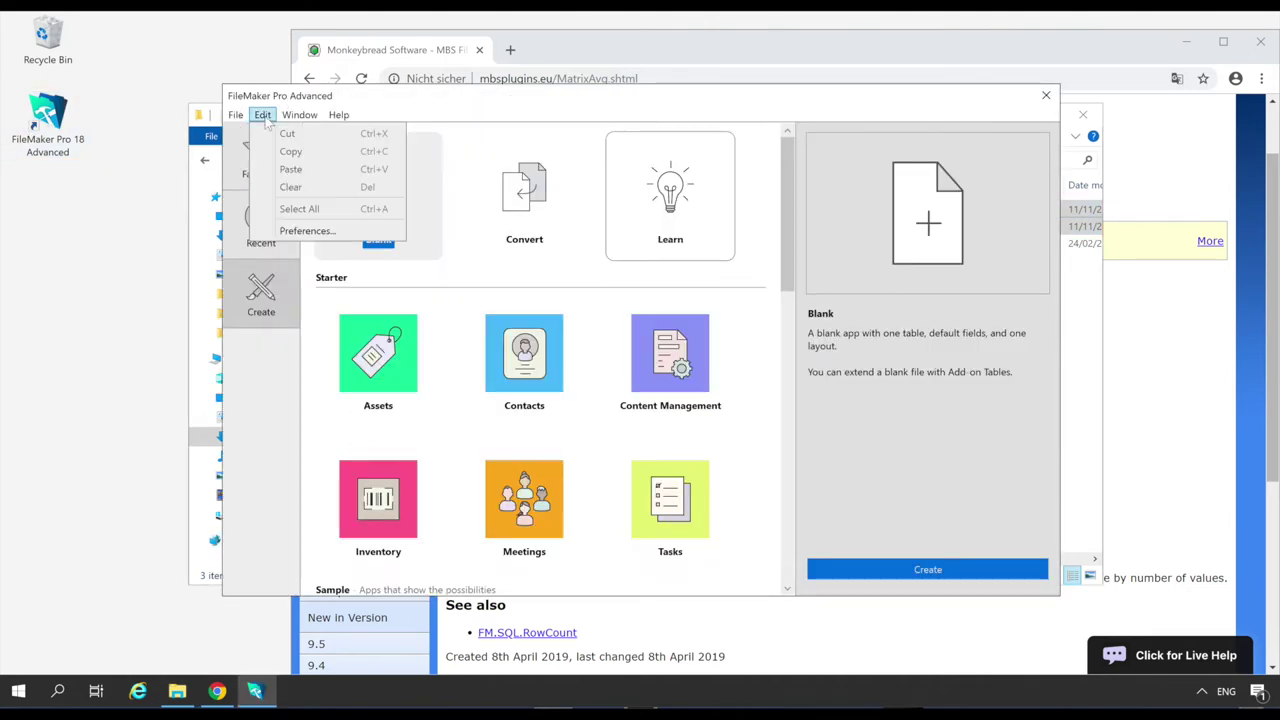
pyautogui.click(298, 231)
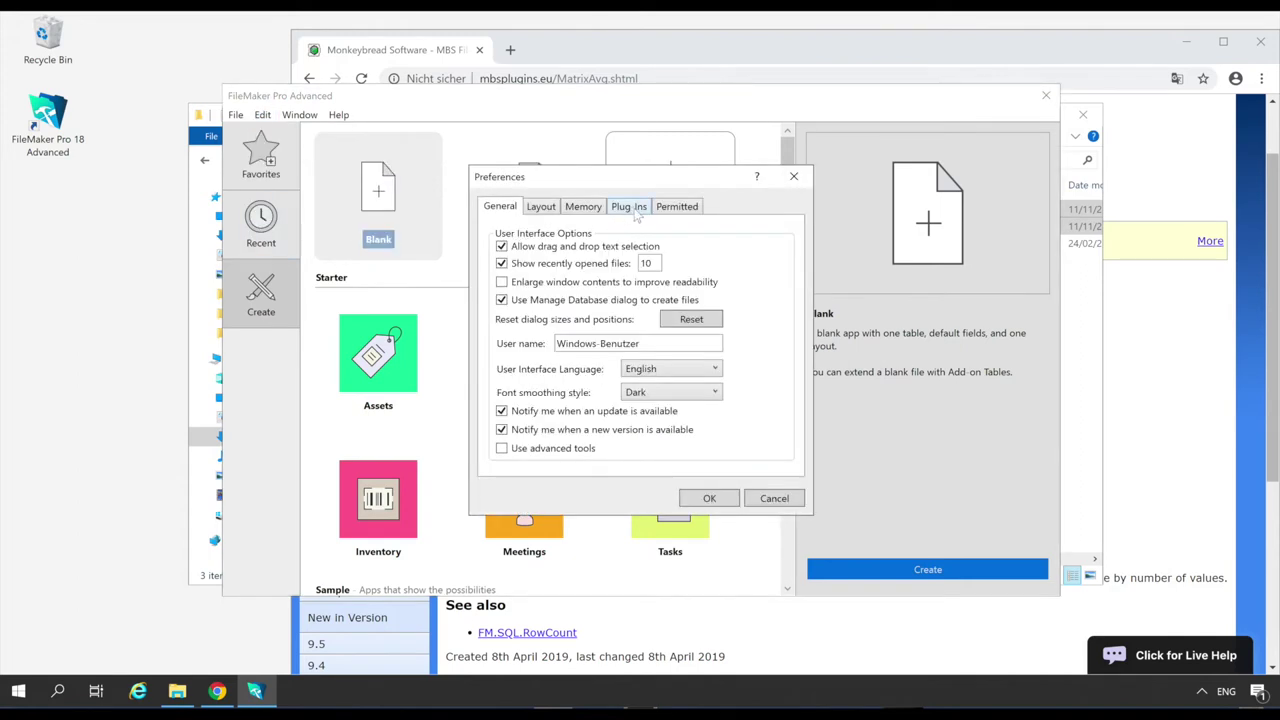
pyautogui.click(631, 207)
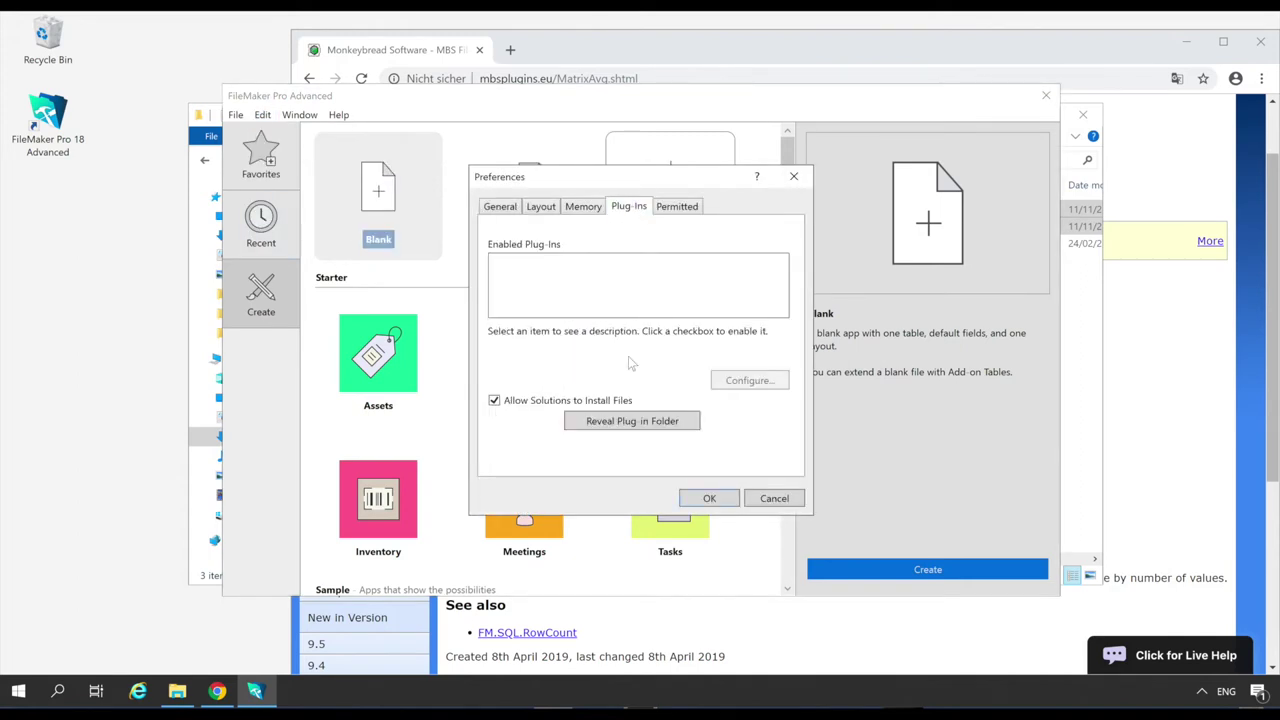
pyautogui.click(633, 421)
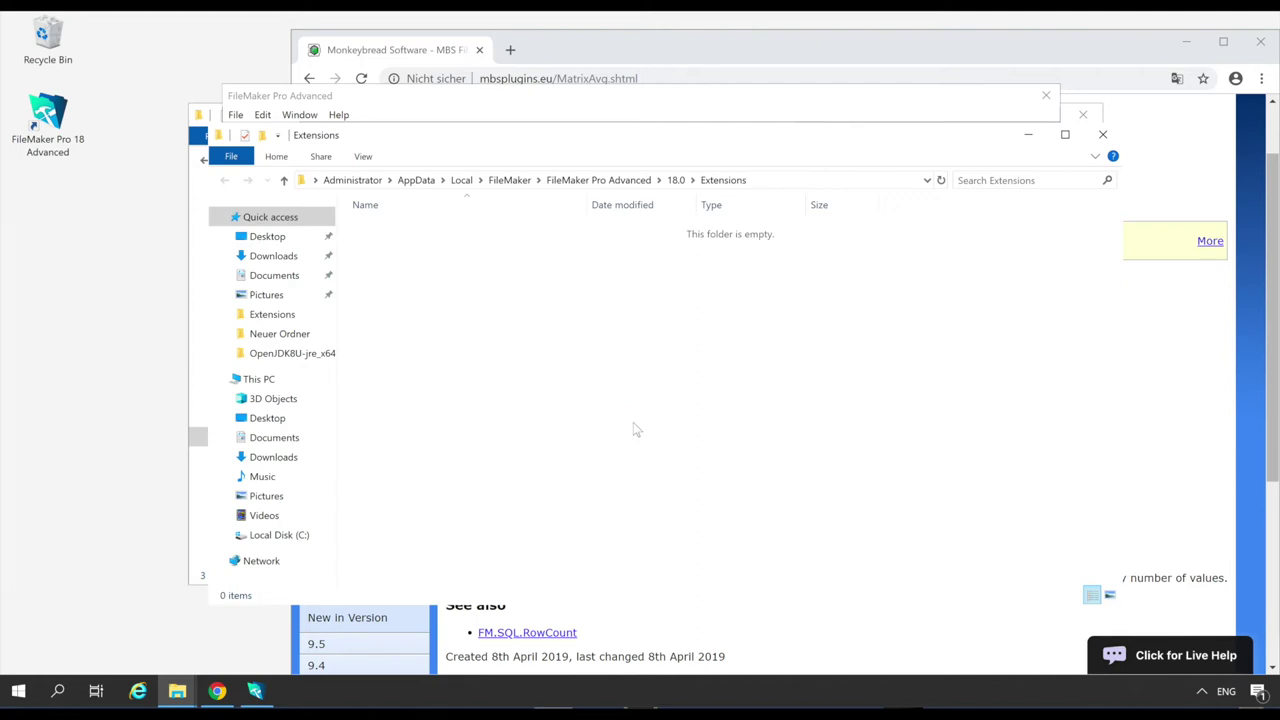
pyautogui.hotkey('ctrl', 'v')
pyautogui.hotkey('alt', 'F4')
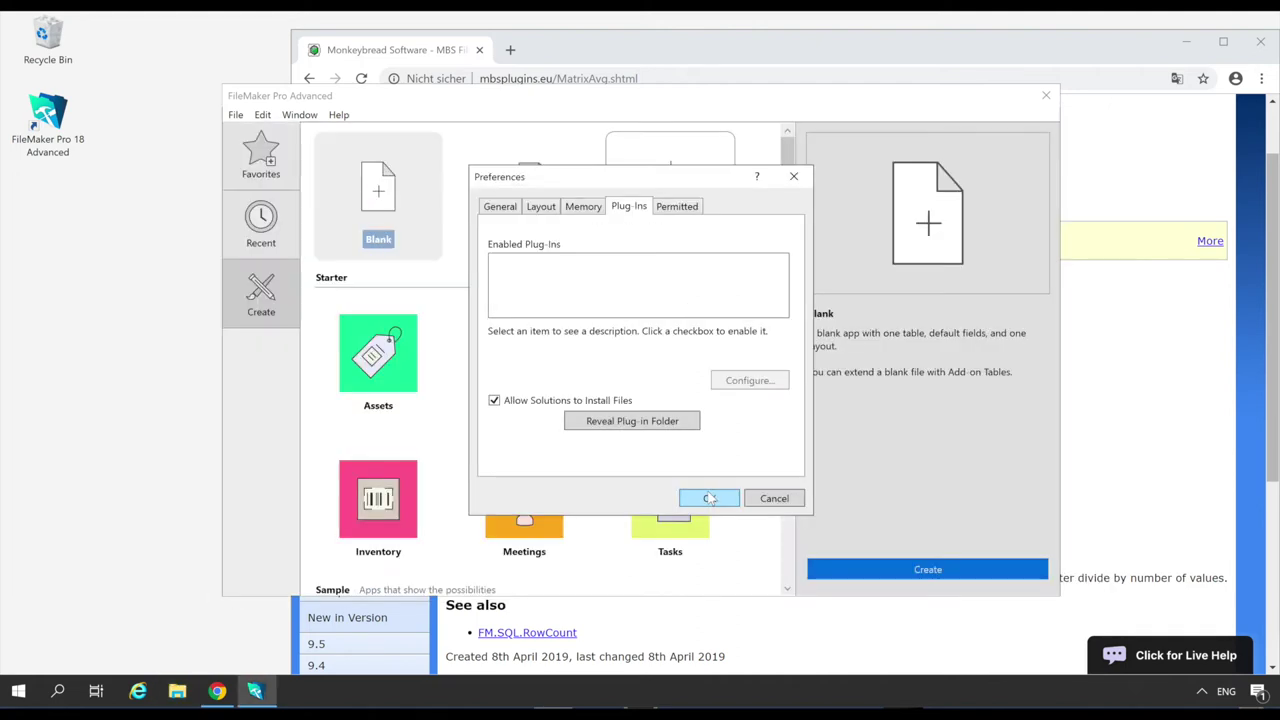
# Step: Close Preferences and exit FileMaker so it loads the new plug-in
pyautogui.click(709, 497)
pyautogui.click(236, 114)
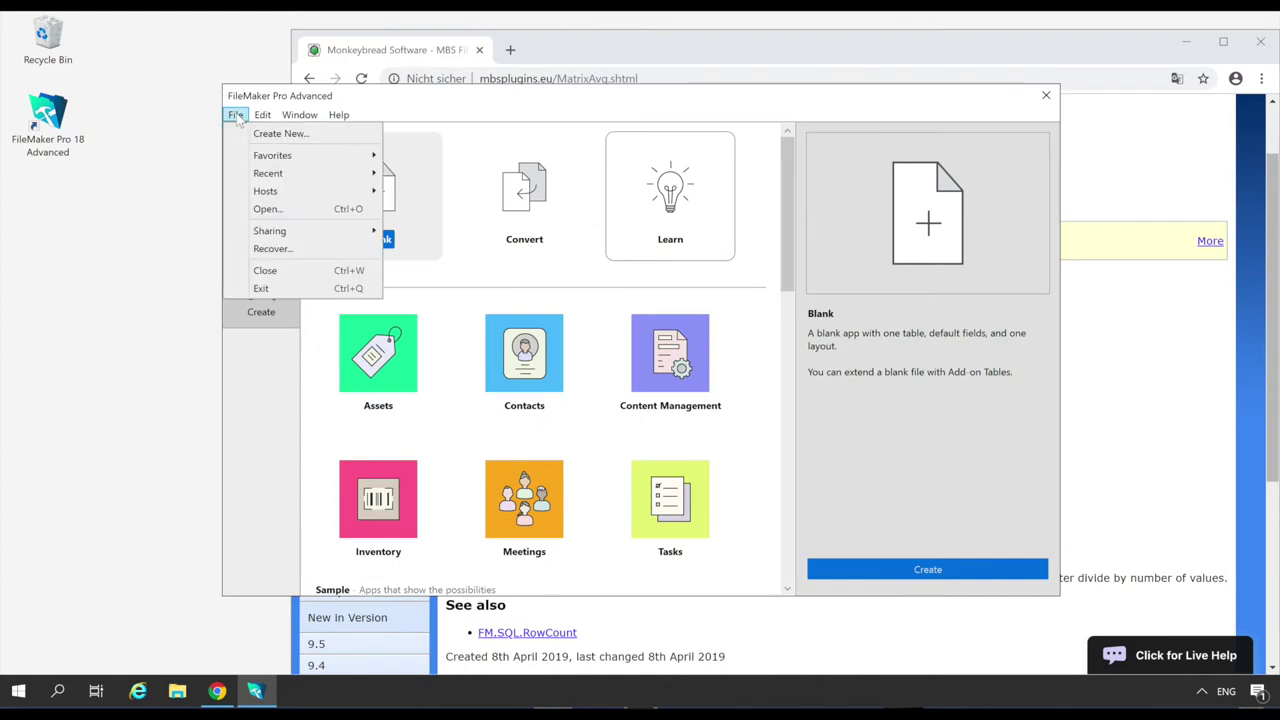
pyautogui.click(229, 288)
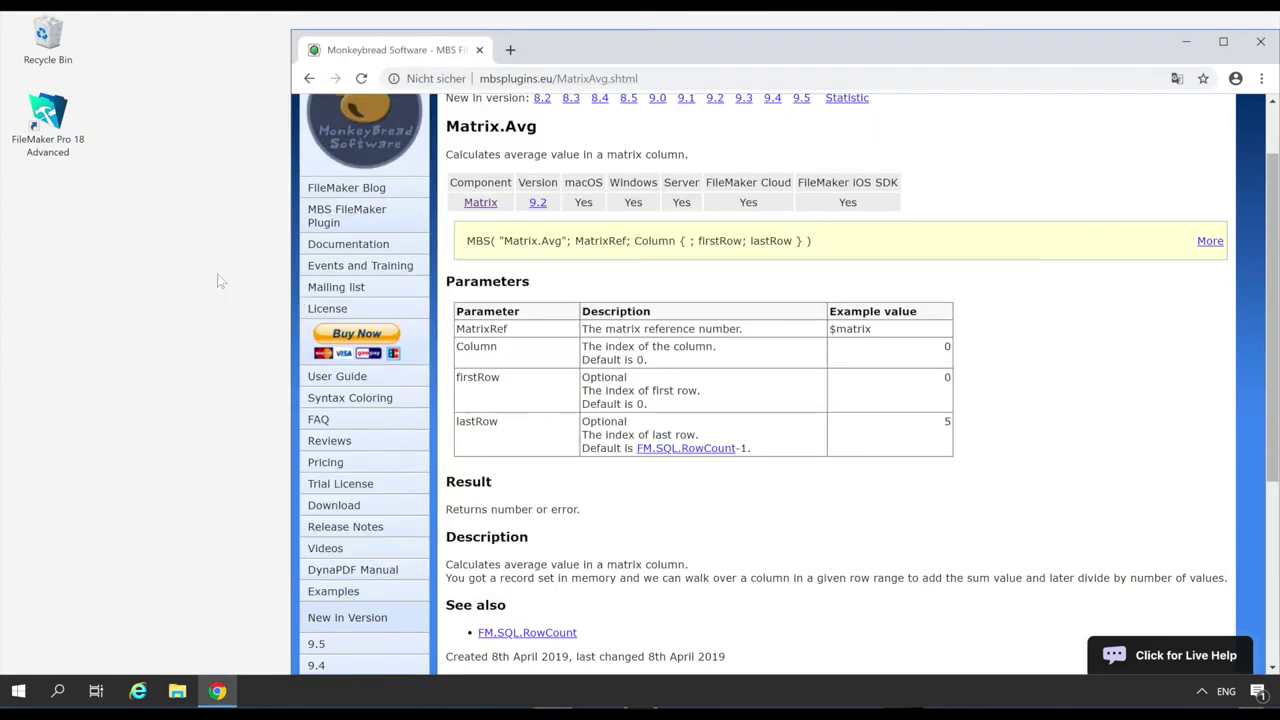
# Step: Relaunch FileMaker and verify MBS Plug-In is ticked in the Plug-Ins preferences
pyautogui.doubleClick(47, 118)
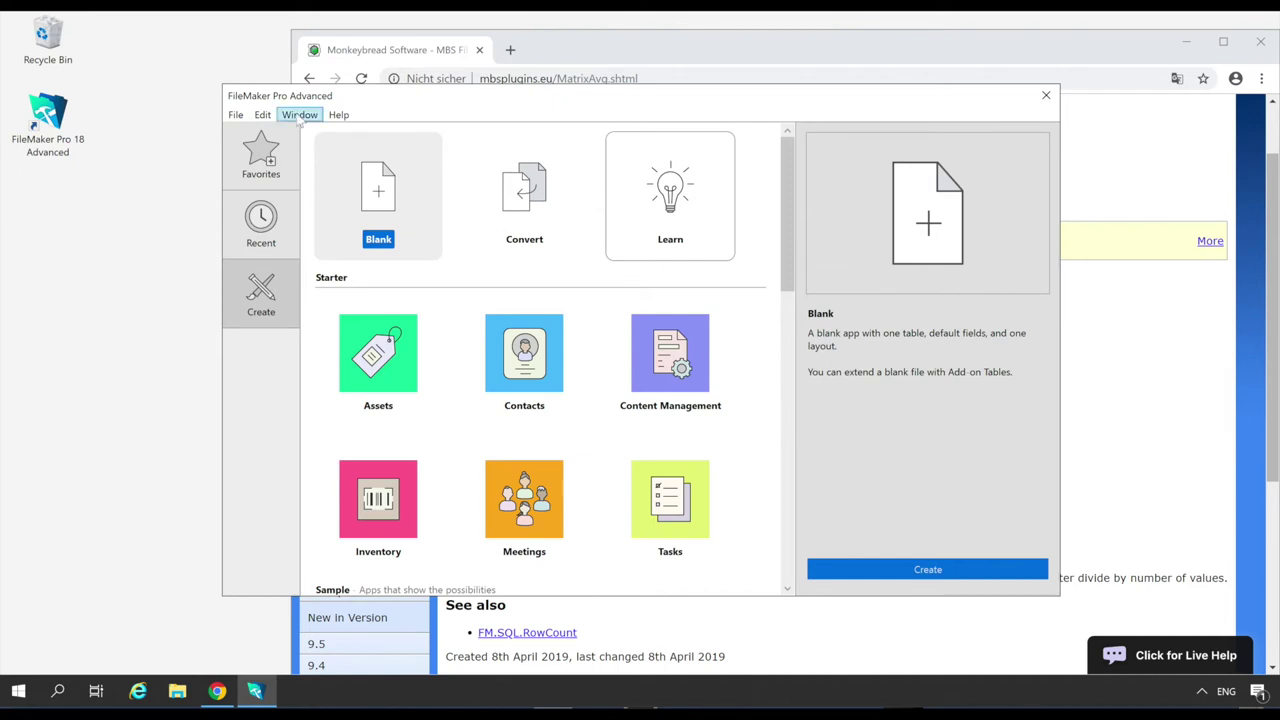
pyautogui.click(262, 115)
pyautogui.click(290, 230)
pyautogui.click(640, 210)
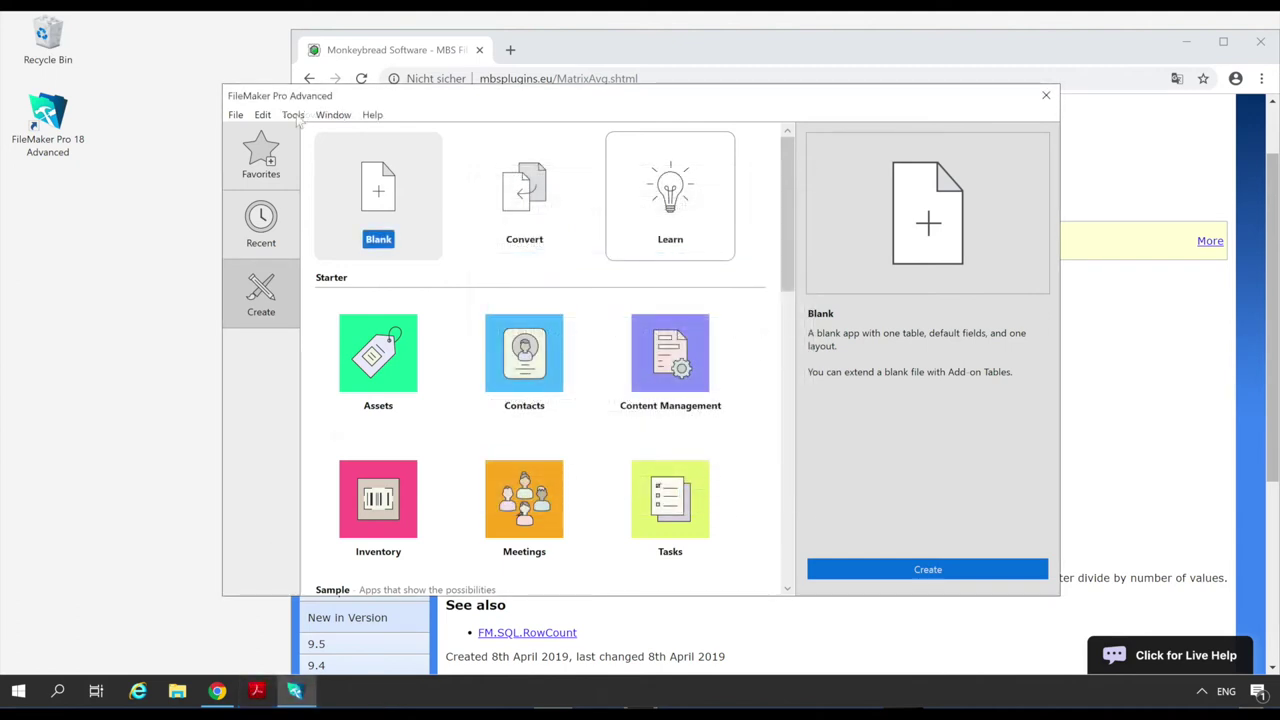
pyautogui.click(293, 115)
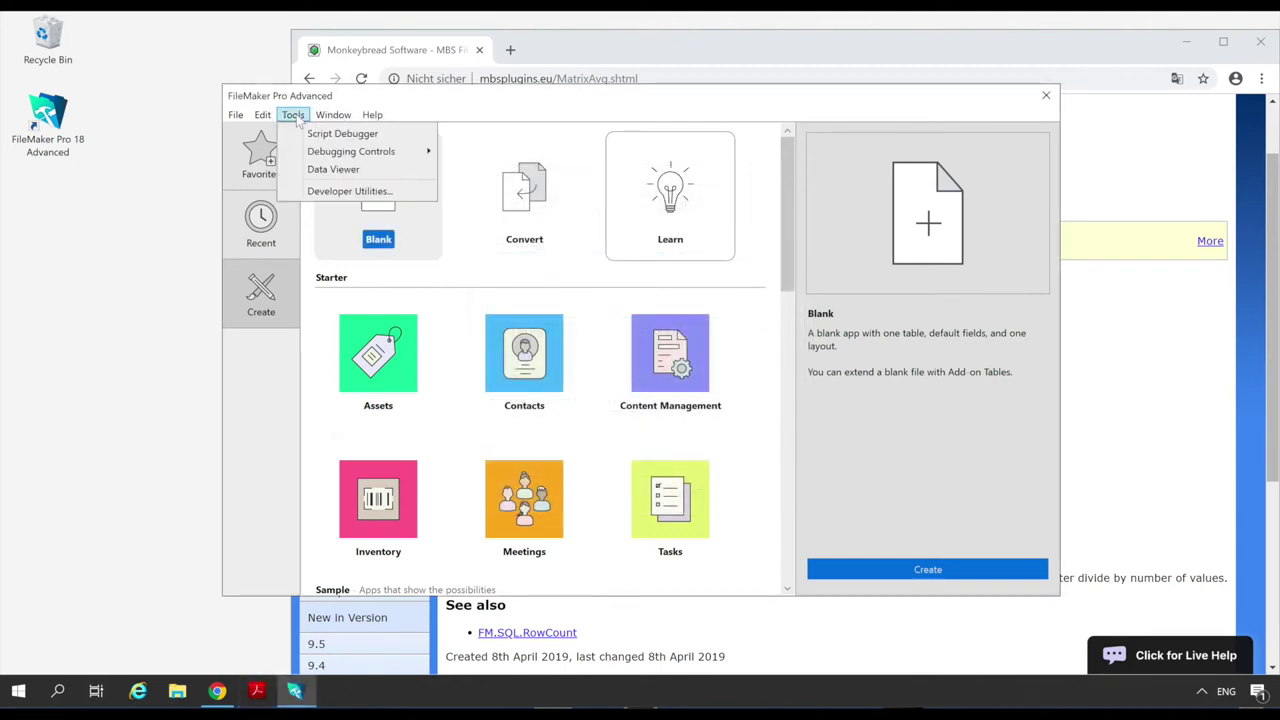
pyautogui.click(313, 177)
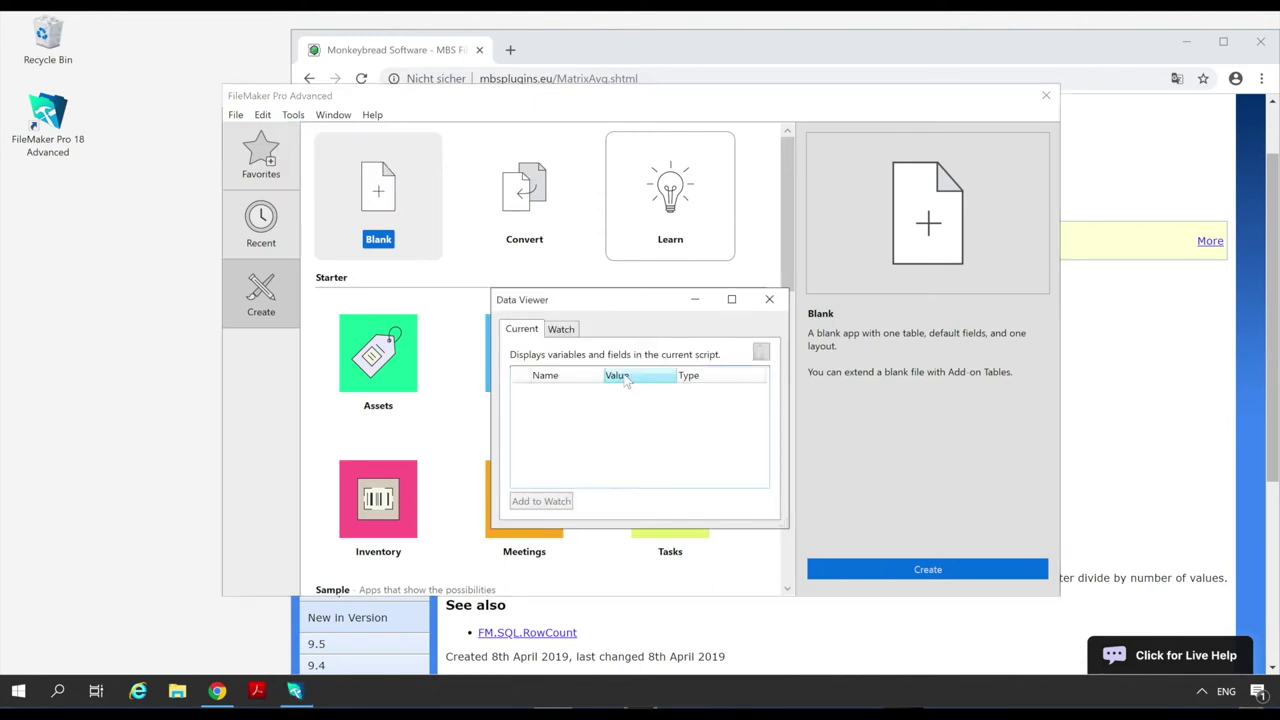
pyautogui.click(563, 330)
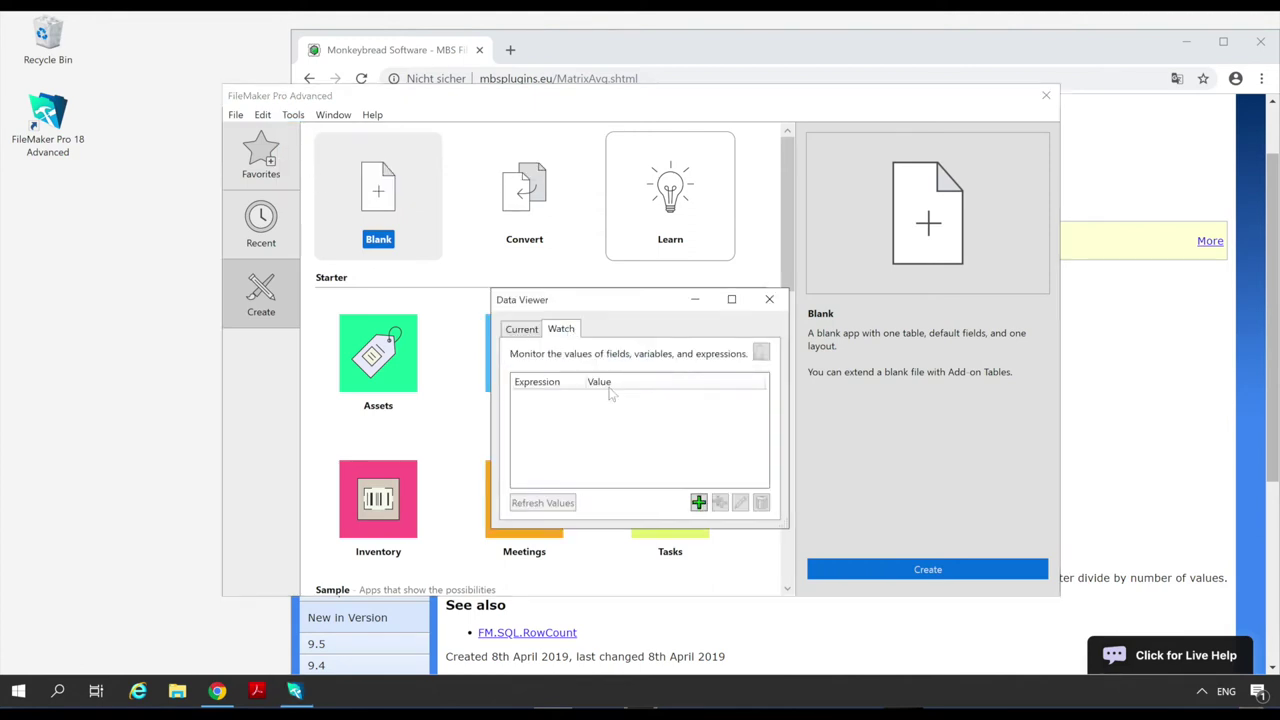
pyautogui.click(701, 508)
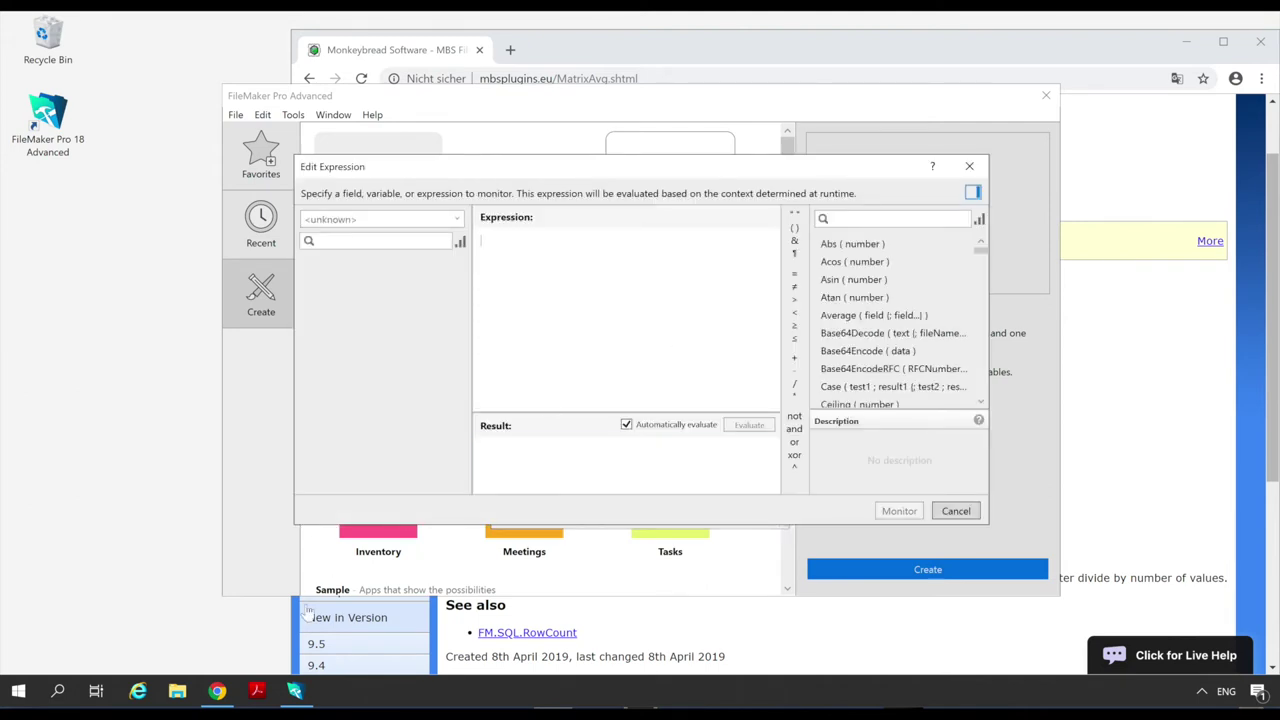
# Step: Paste the StoreRegistration line from the licence PDF as the expression so it returns OK
pyautogui.click(257, 690)
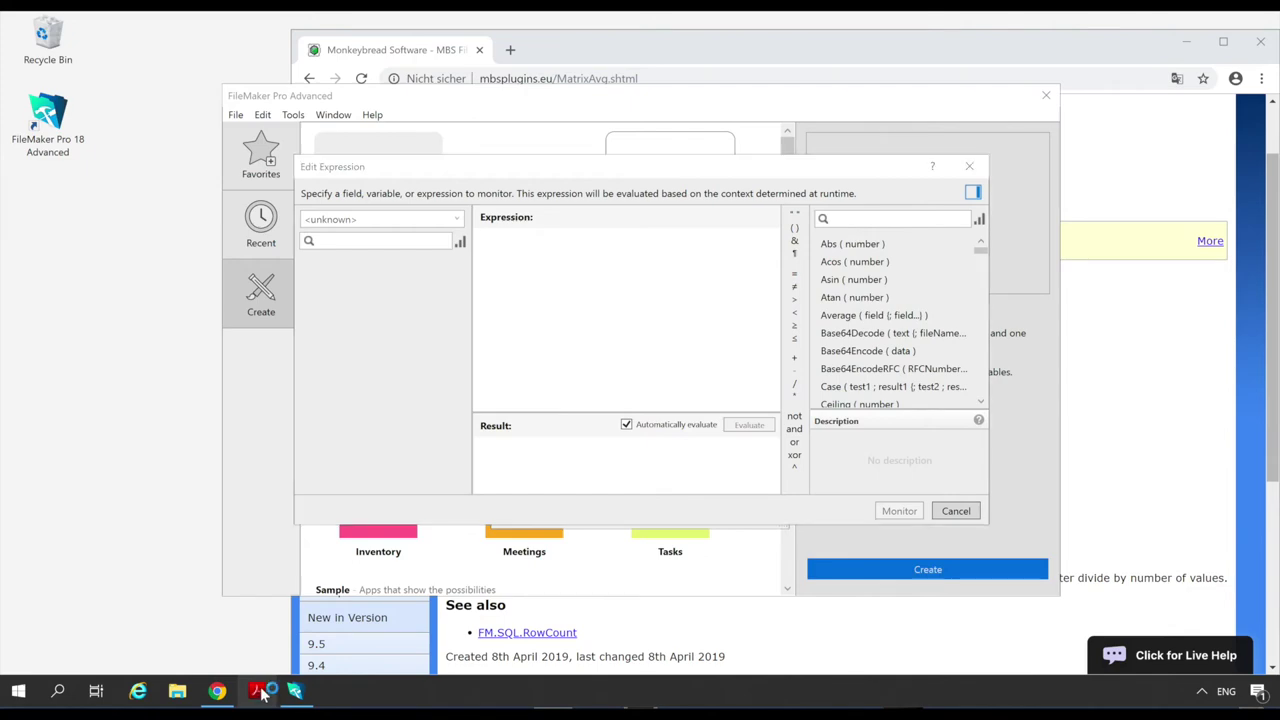
pyautogui.moveTo(404, 590); pyautogui.dragTo(666, 594)
pyautogui.hotkey('ctrl', 'c')
pyautogui.hotkey('alt', 'Tab')
pyautogui.hotkey('ctrl', 'v')
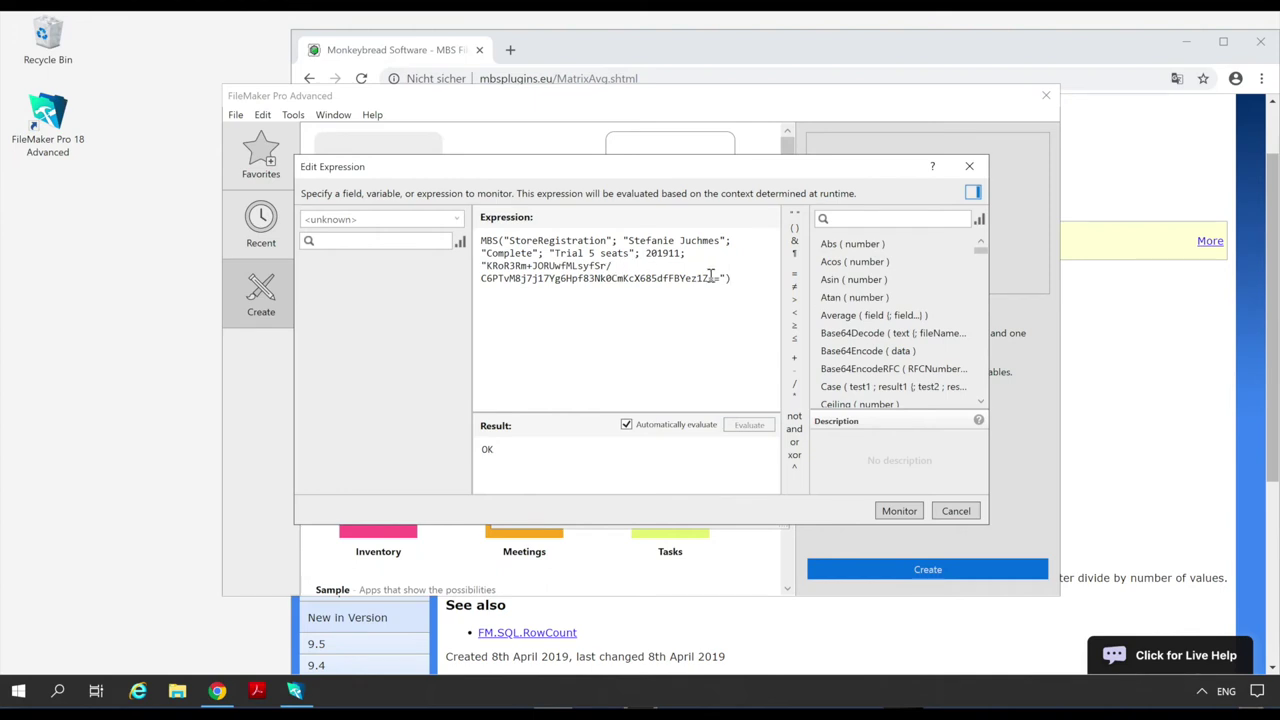
pyautogui.click(652, 632)
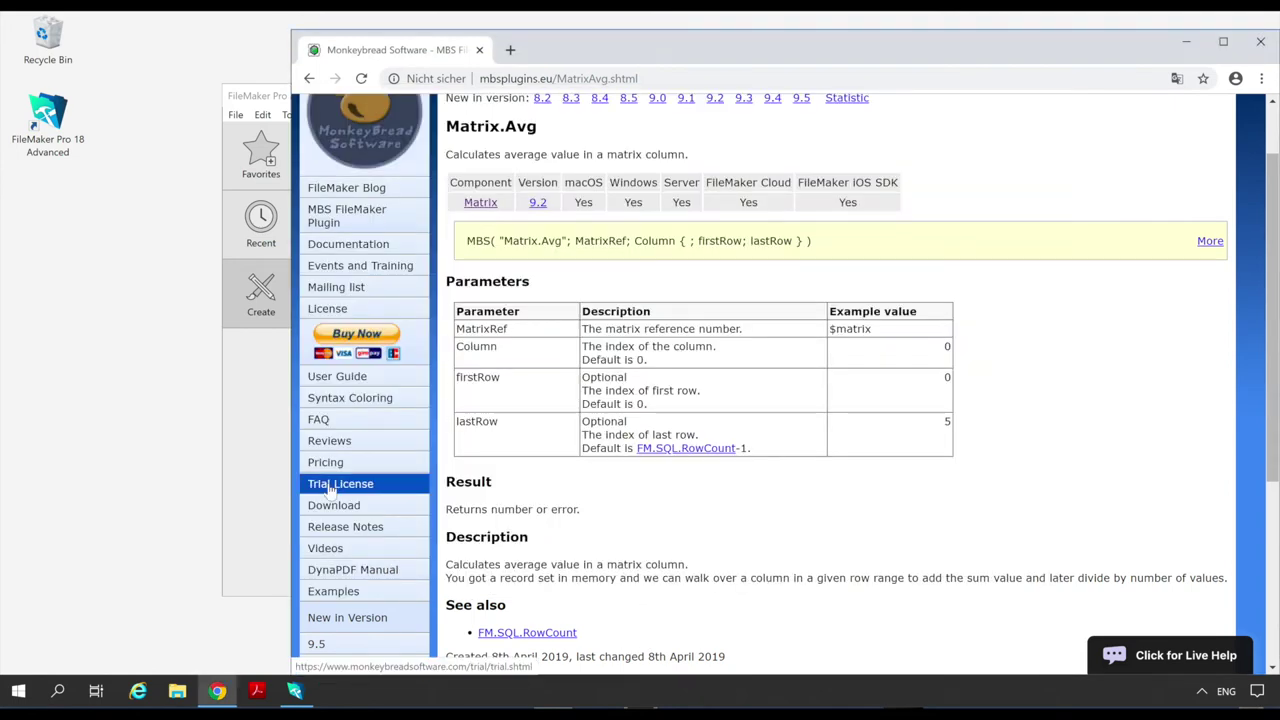
# Step: Open the Monkeybread trial licence request form from the sidebar's Trial License link
pyautogui.click(330, 487)
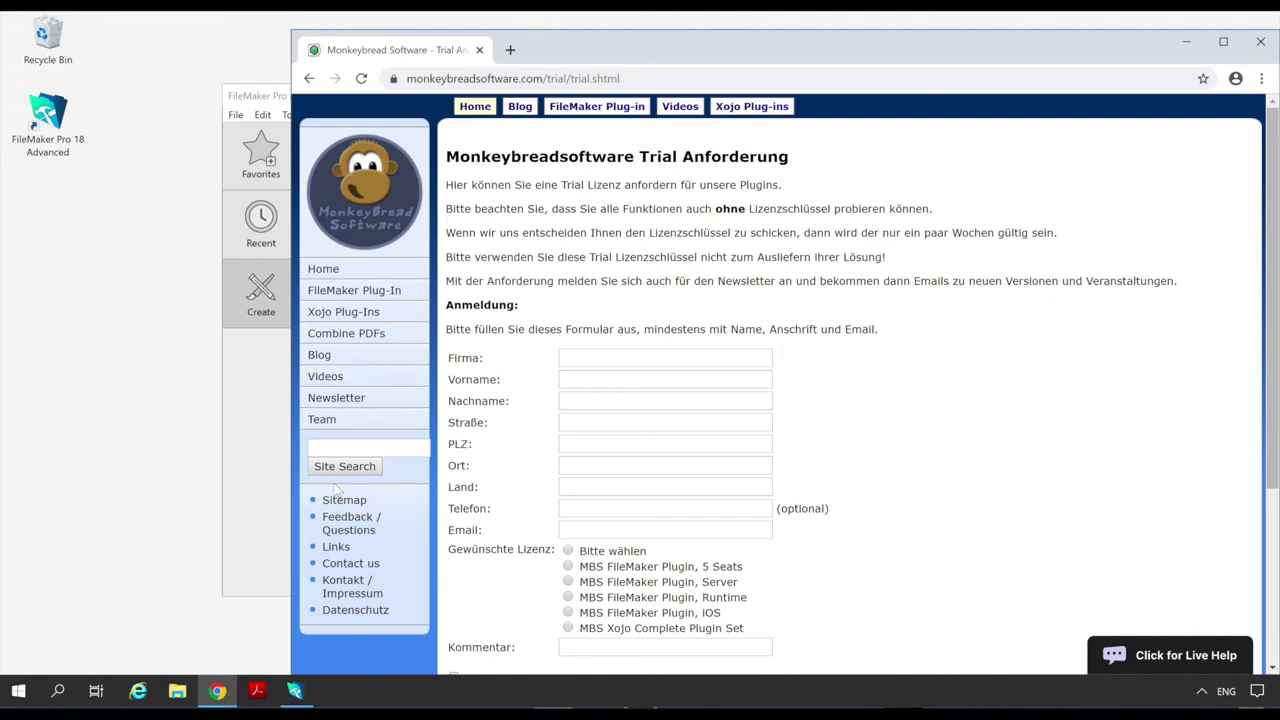
pyautogui.hotkey('alt', 'Tab')
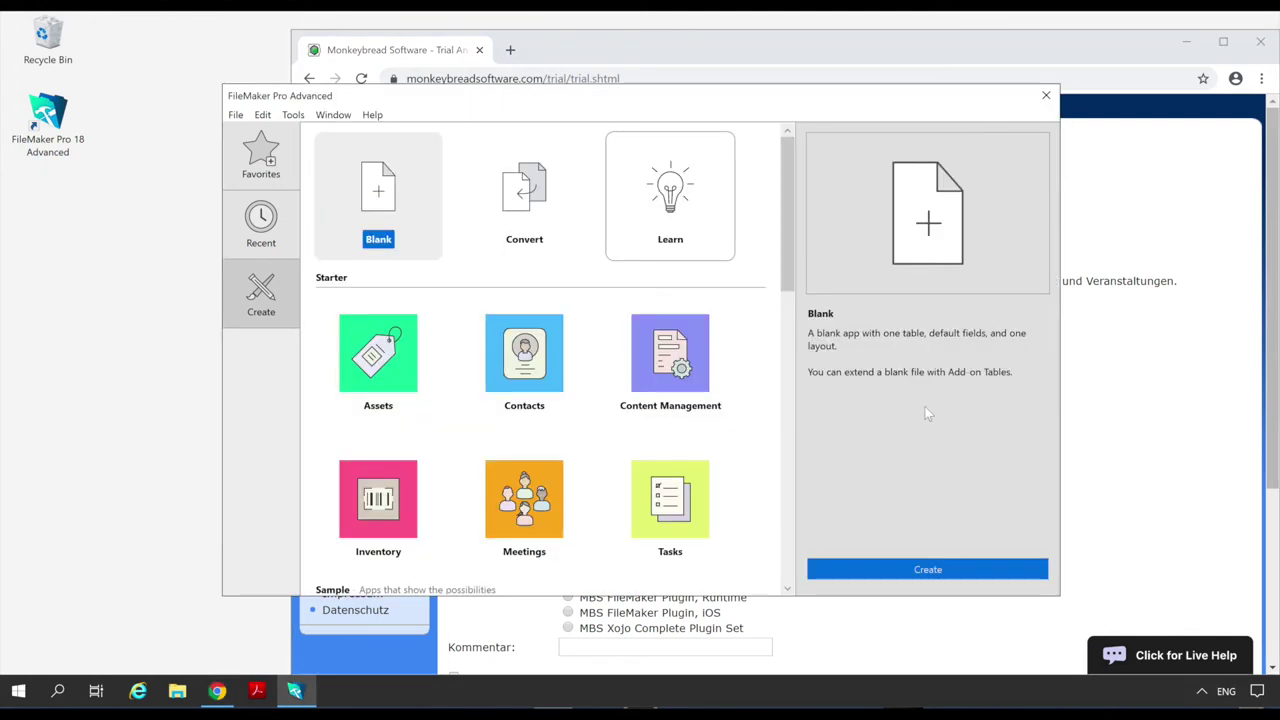
# Step: Create a blank database saved as Untitled and add a new script named MBS
pyautogui.doubleClick(386, 200)
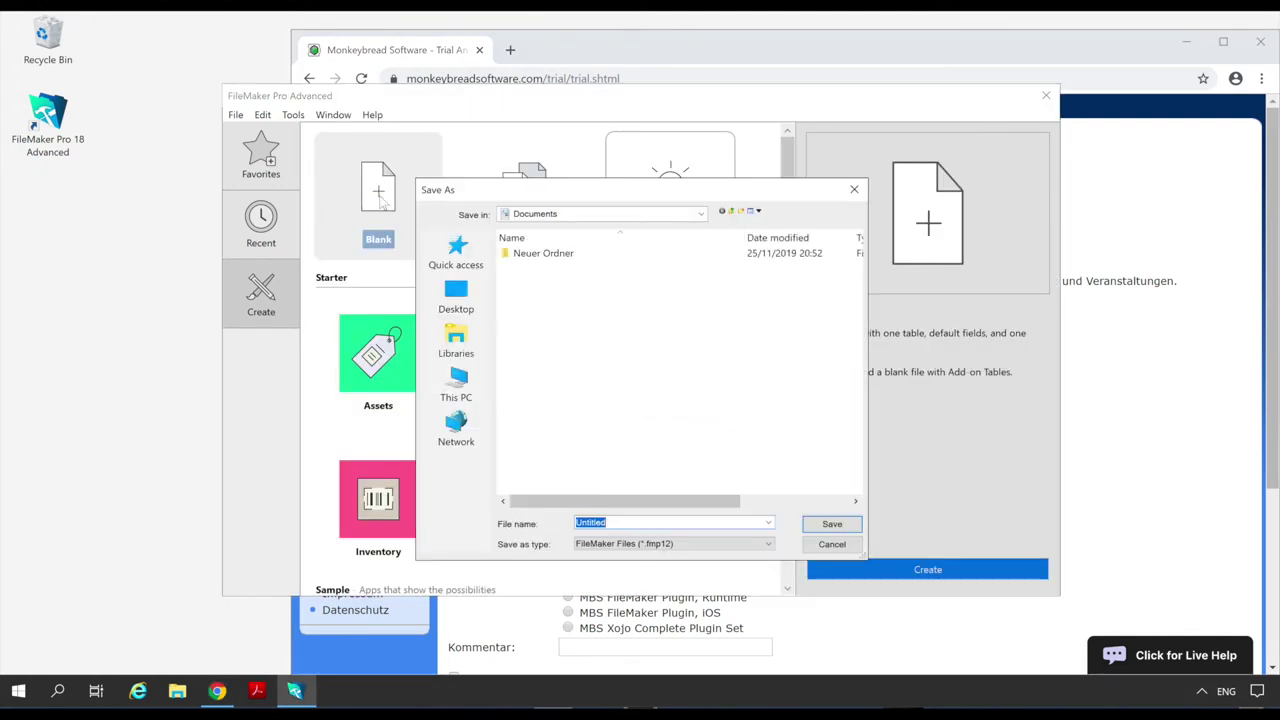
pyautogui.press('Return')
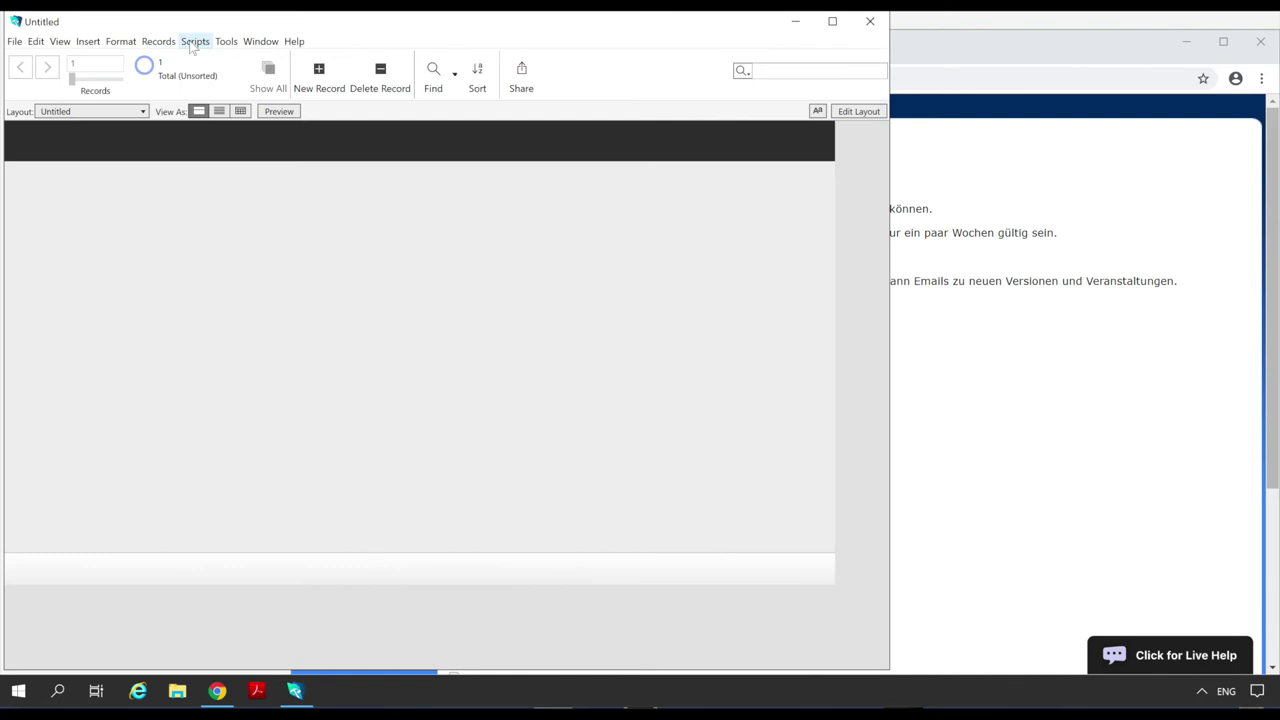
pyautogui.click(193, 43)
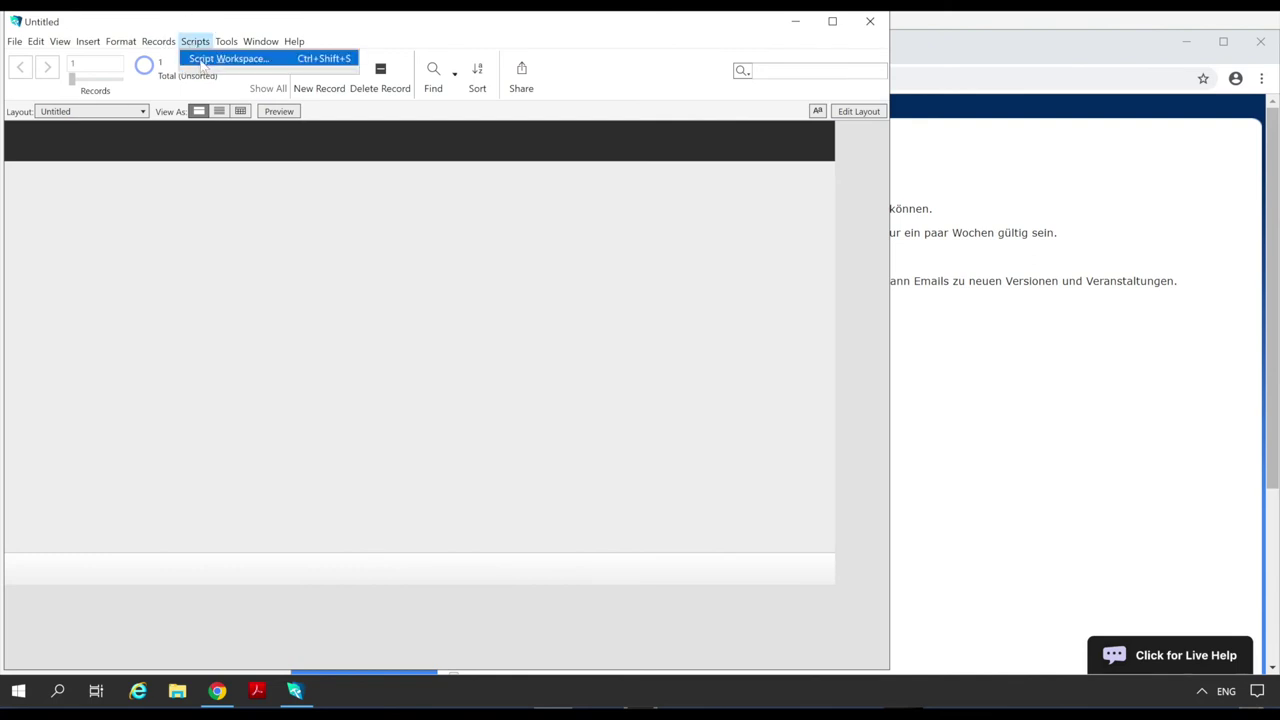
pyautogui.click(203, 60)
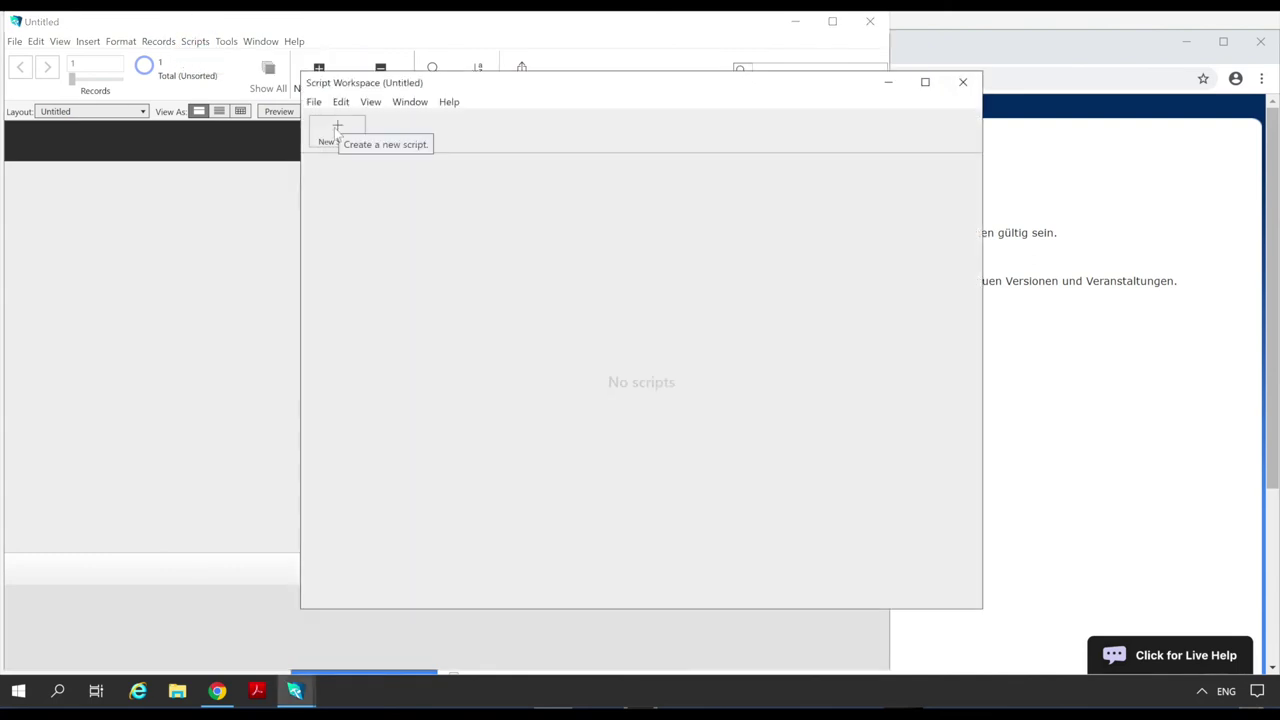
pyautogui.click(336, 128)
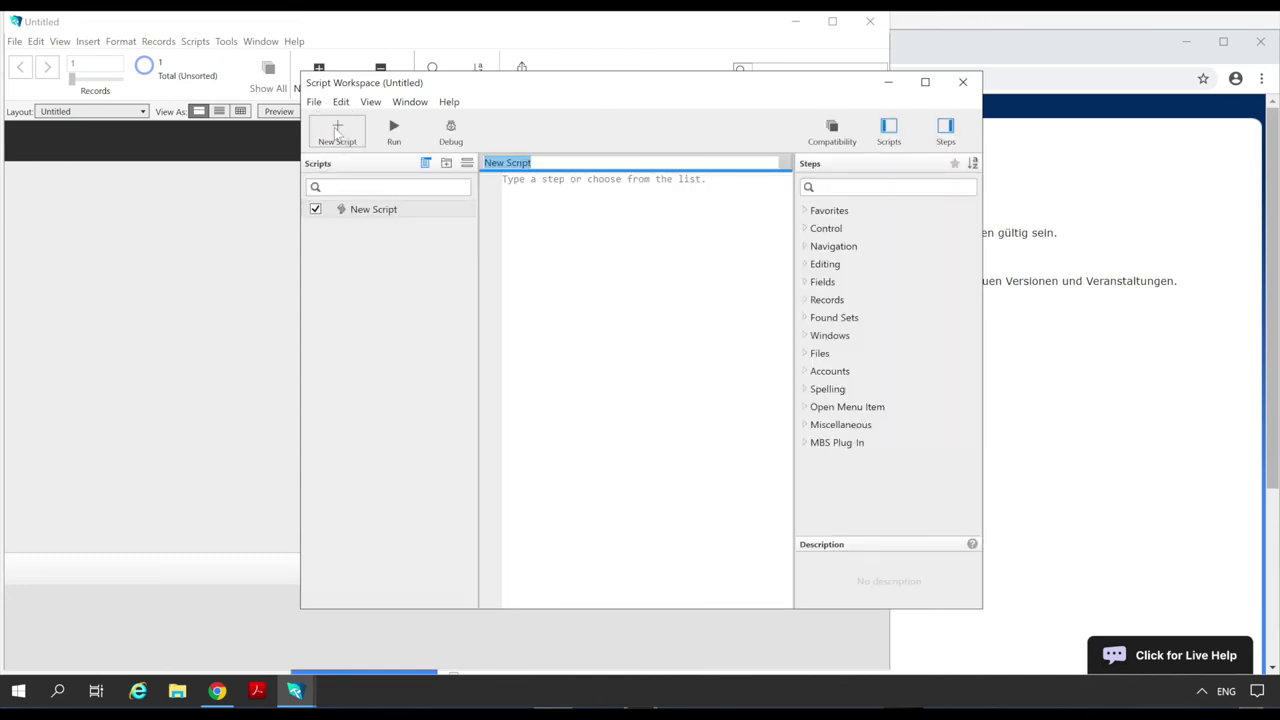
pyautogui.write('MBS')
pyautogui.press('Return')
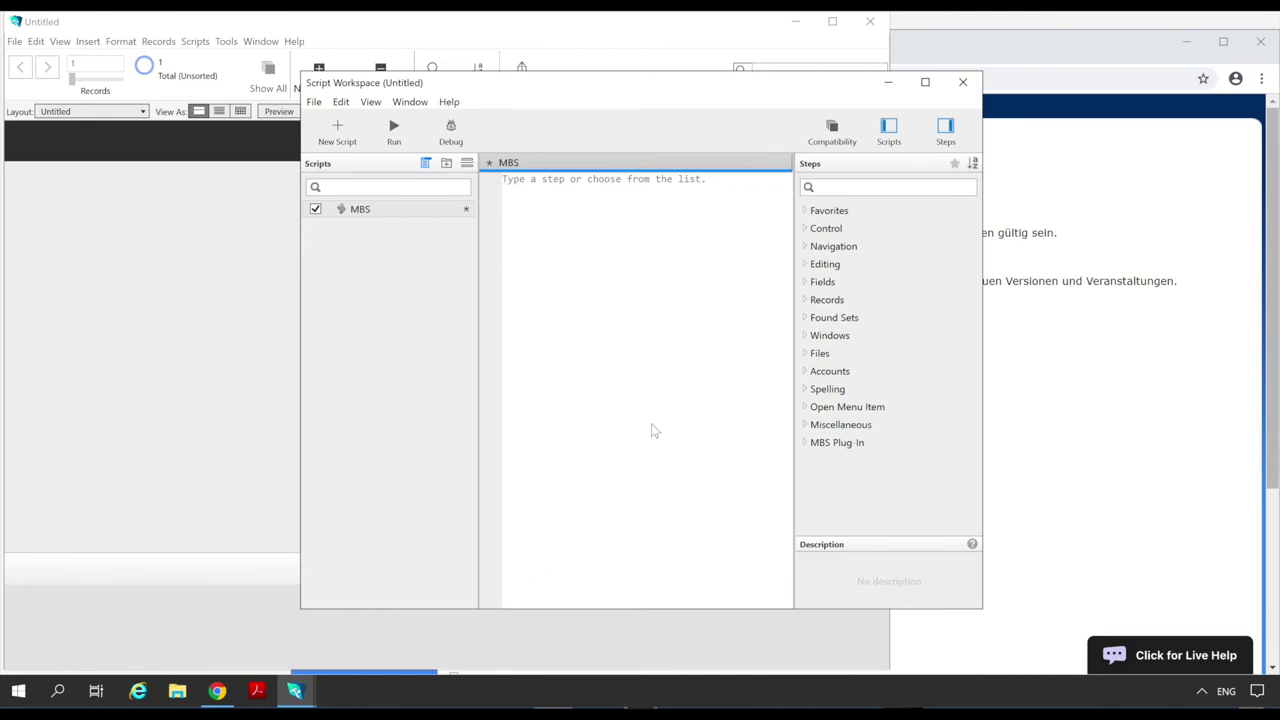
# Step: Add a Set Variable step to the MBS script with variable name $r
pyautogui.click(607, 346)
pyautogui.write('Va')
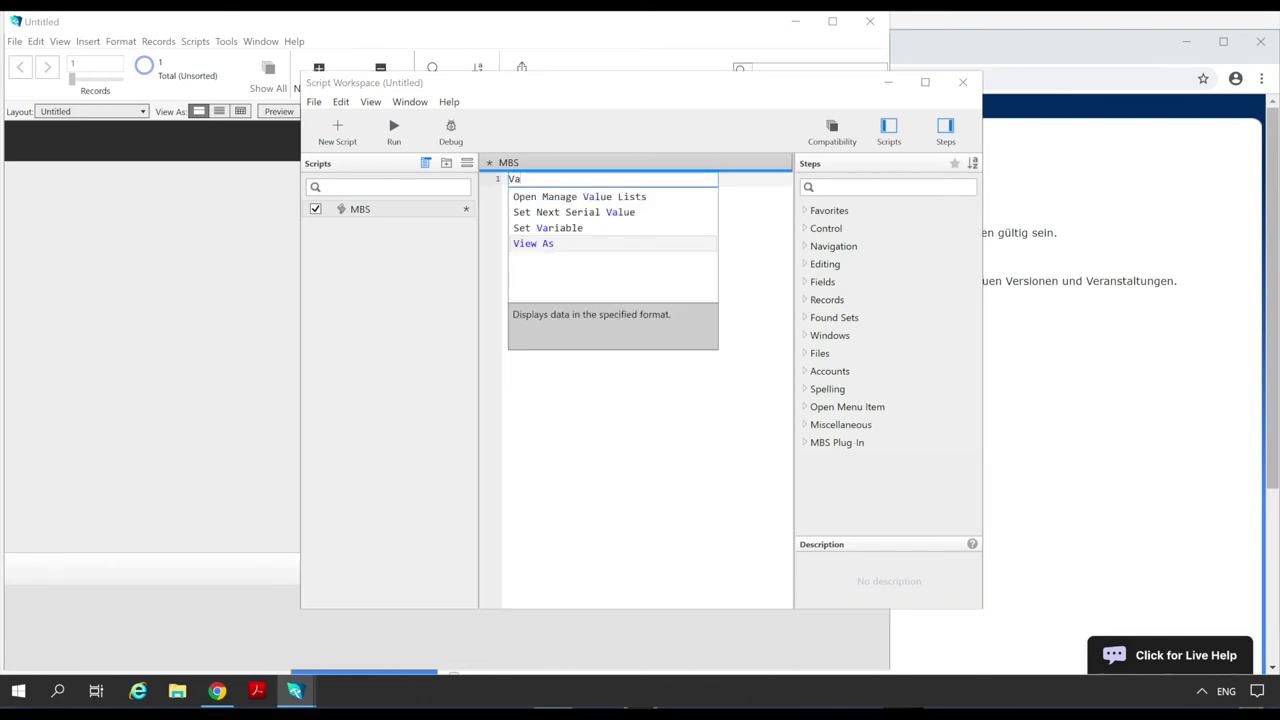
pyautogui.press('Up')
pyautogui.press('Return')
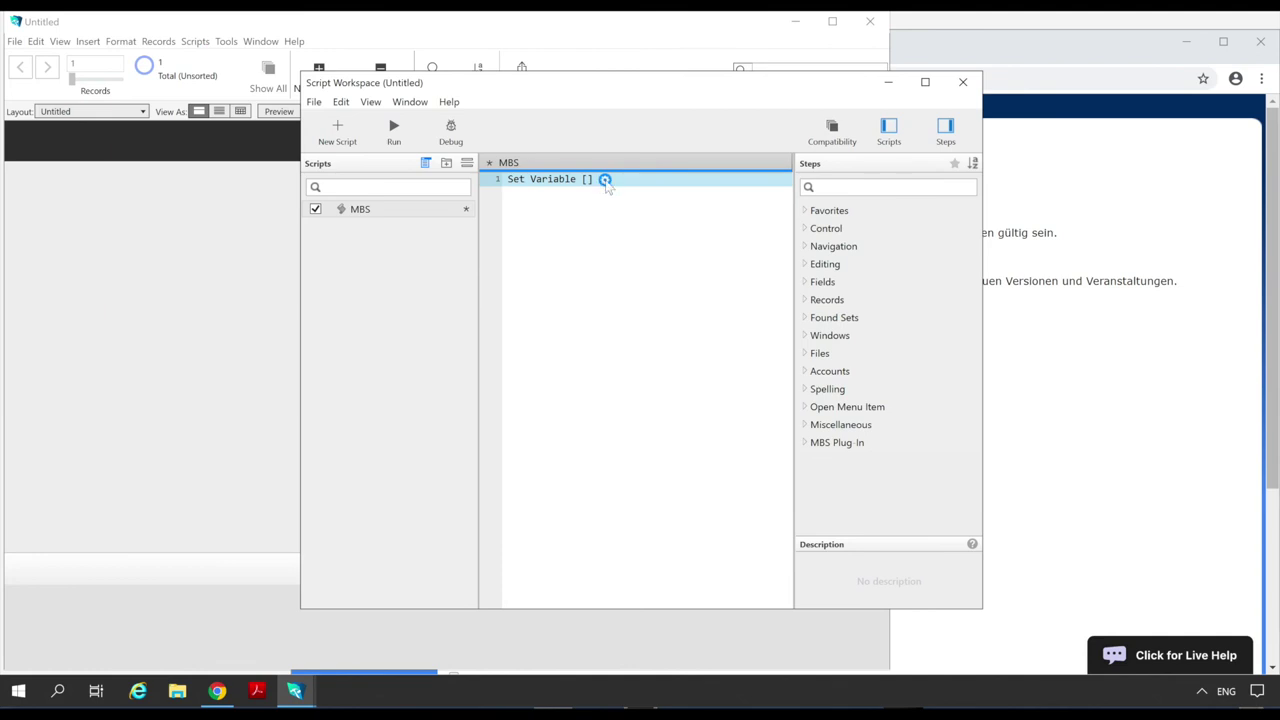
pyautogui.click(605, 180)
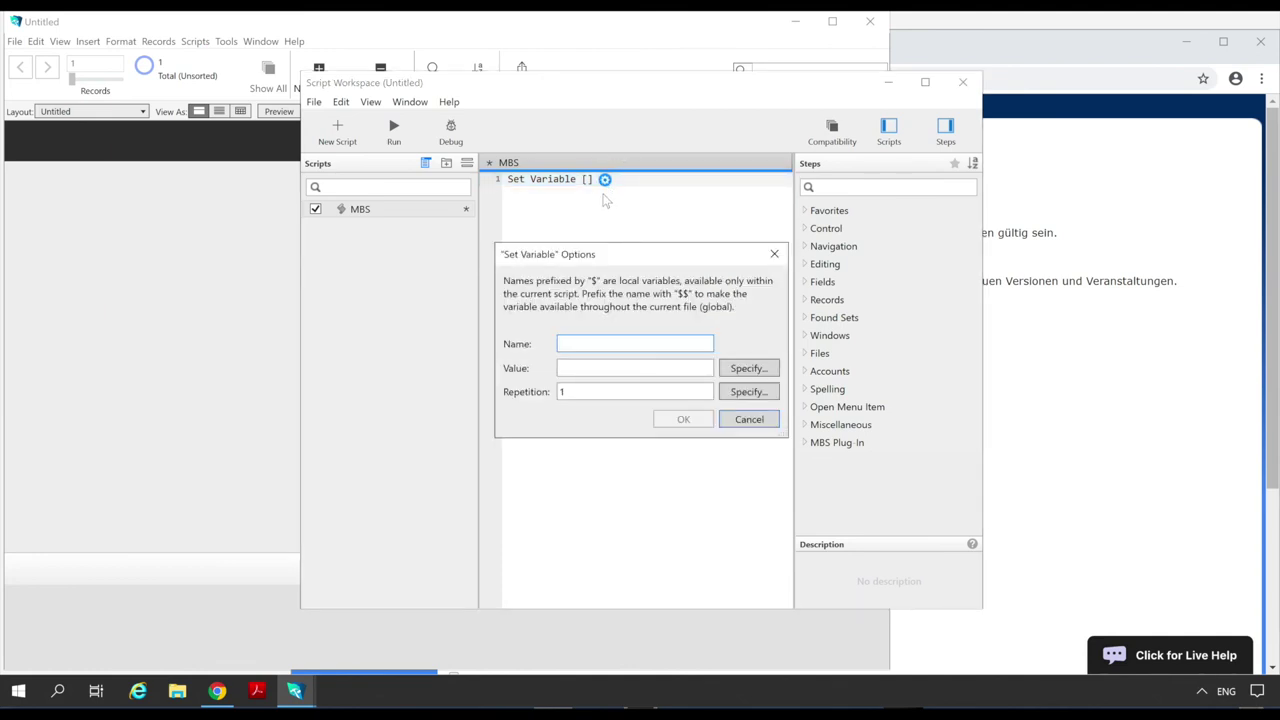
pyautogui.write('$r')
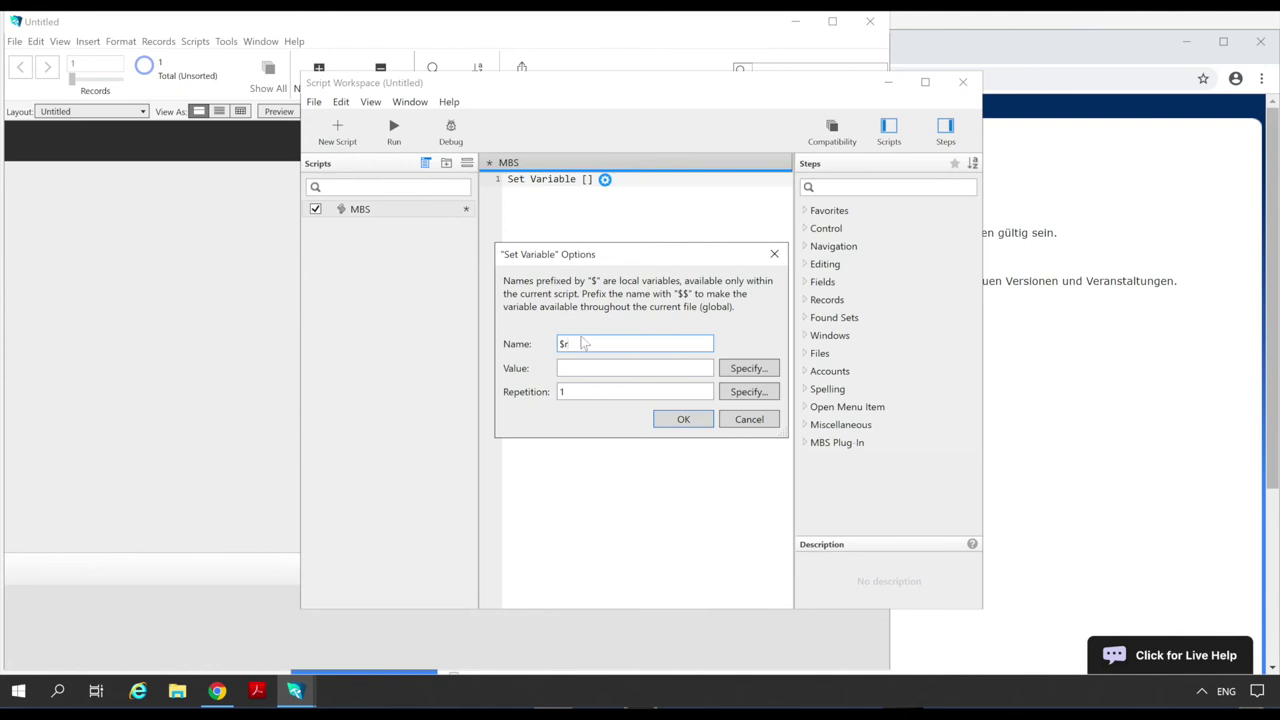
# Step: Set the $r variable's value to the calculation MBS("Version")
pyautogui.click(744, 369)
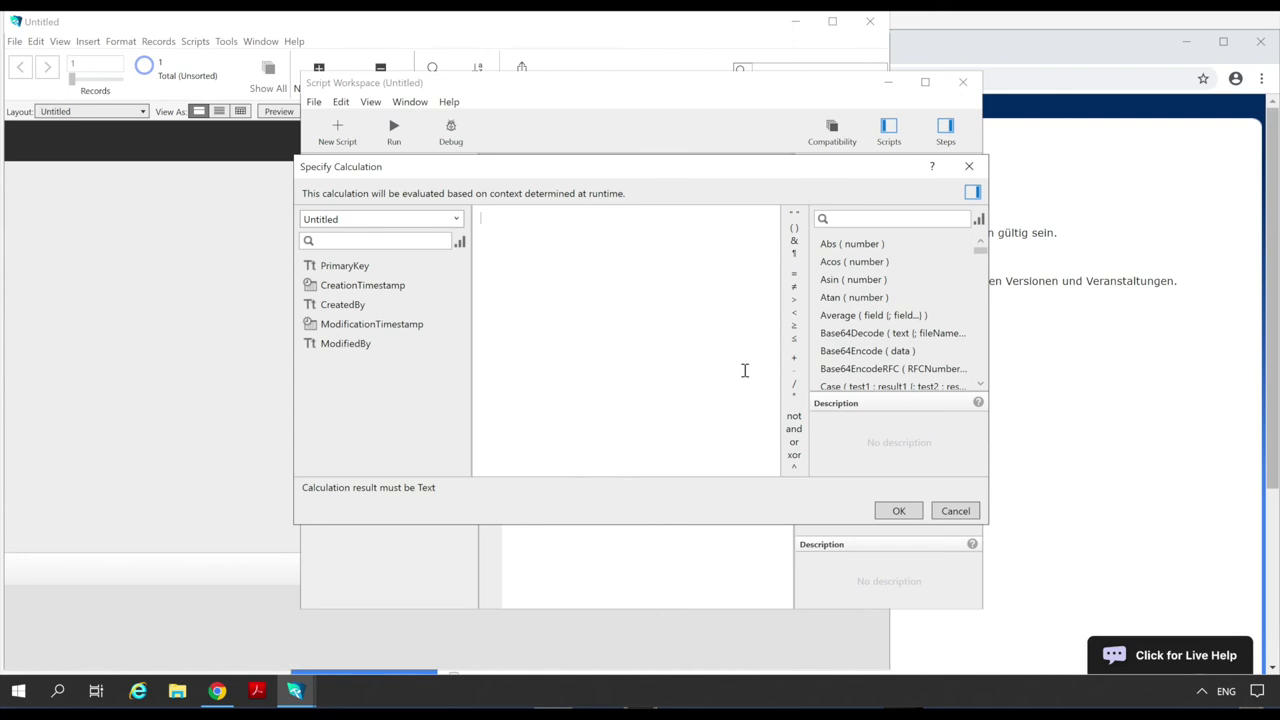
pyautogui.write('M')
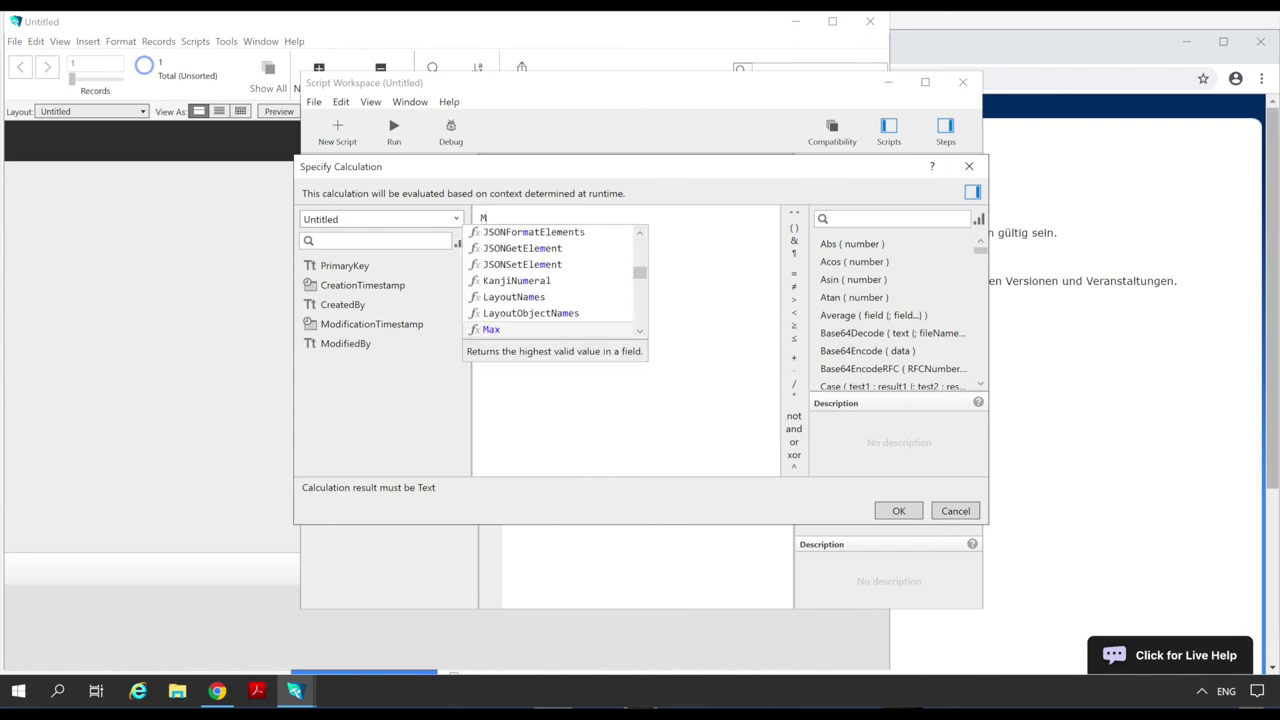
pyautogui.write('BS')
pyautogui.press('Return')
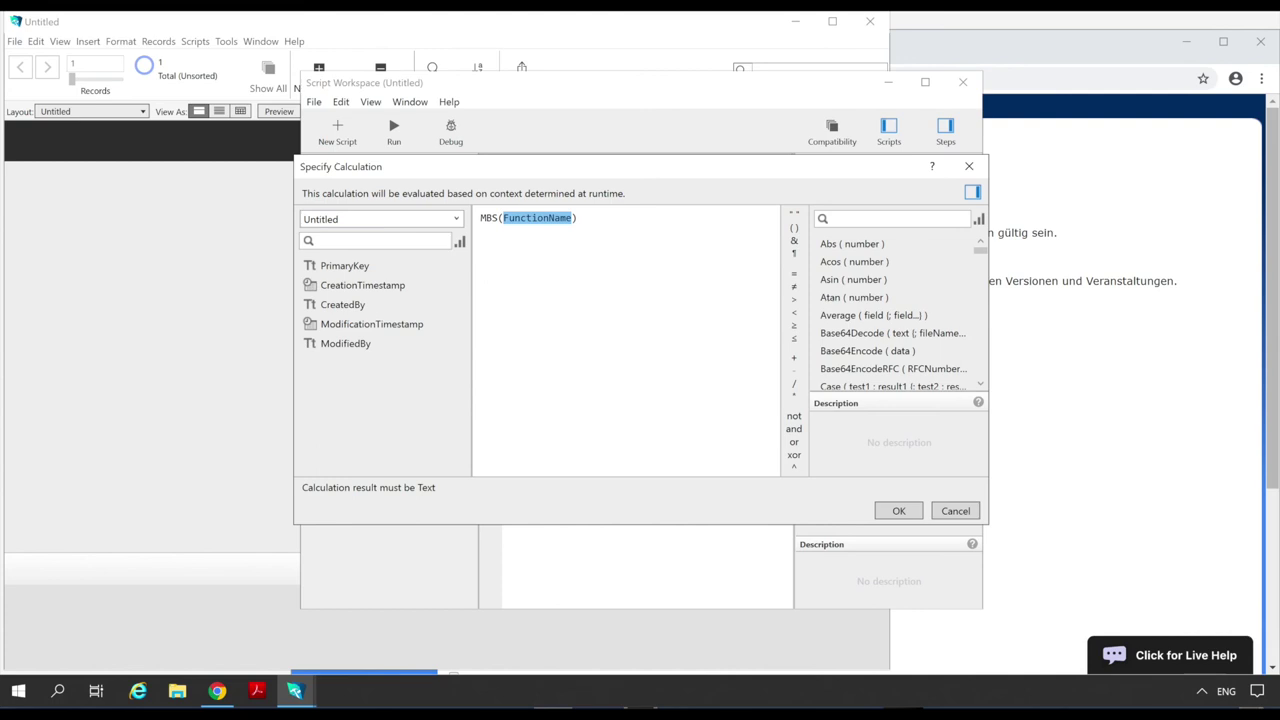
pyautogui.click(794, 214)
pyautogui.write('Ver')
pyautogui.write('sion')
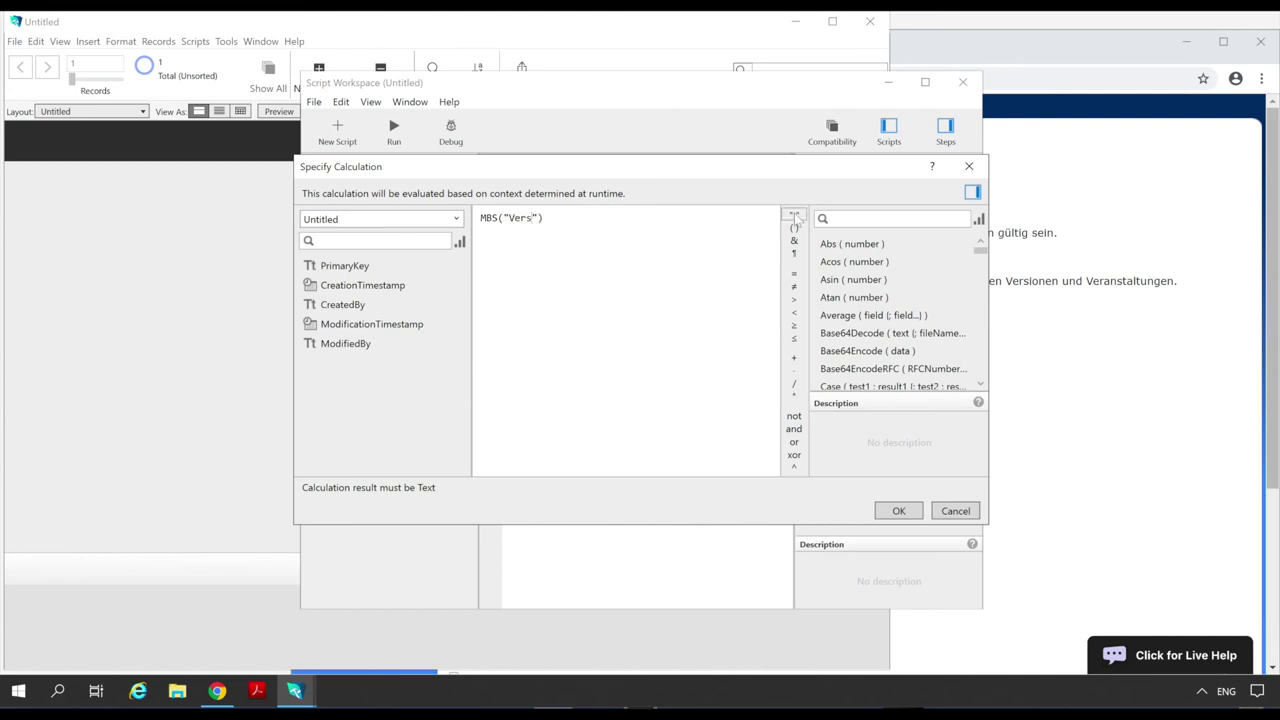
pyautogui.hotkey('alt', 'shift')
pyautogui.write(';')
pyautogui.press('BackSpace')
# Step: Confirm the MBS("Version") calculation and add Show Custom Dialog as the second script step
pyautogui.click(899, 511)
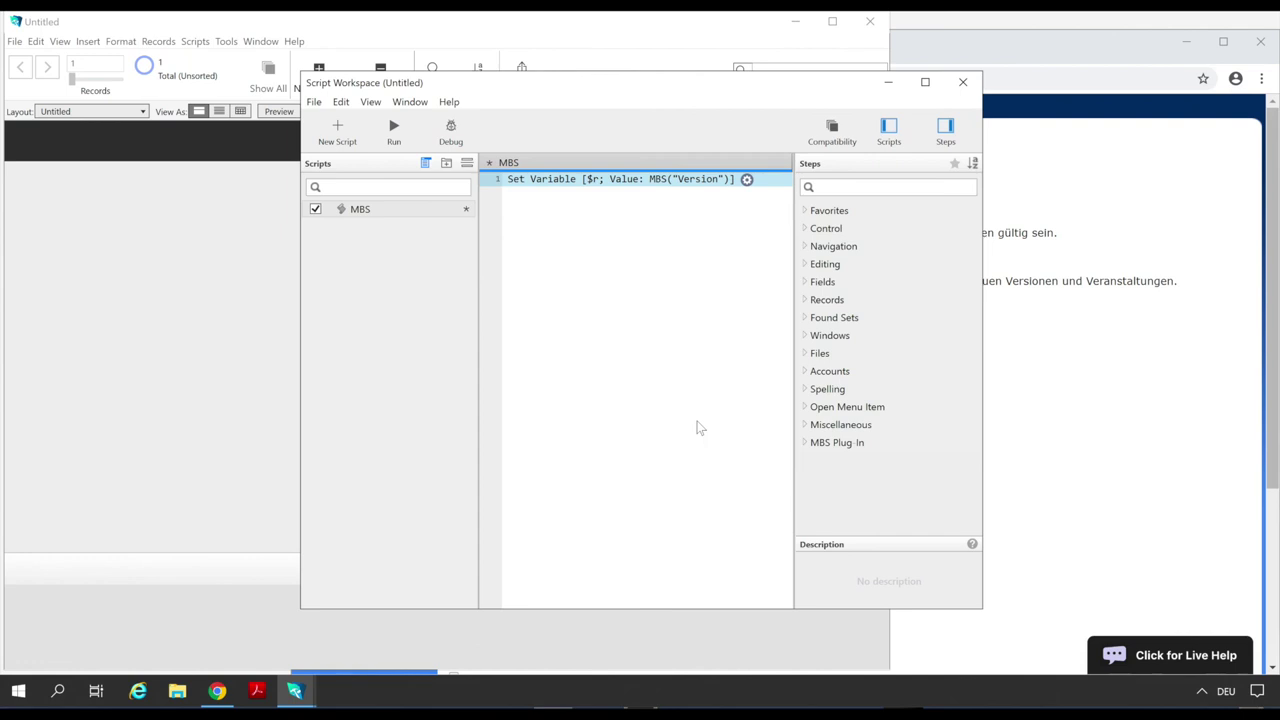
pyautogui.press('Down')
pyautogui.write('Dia')
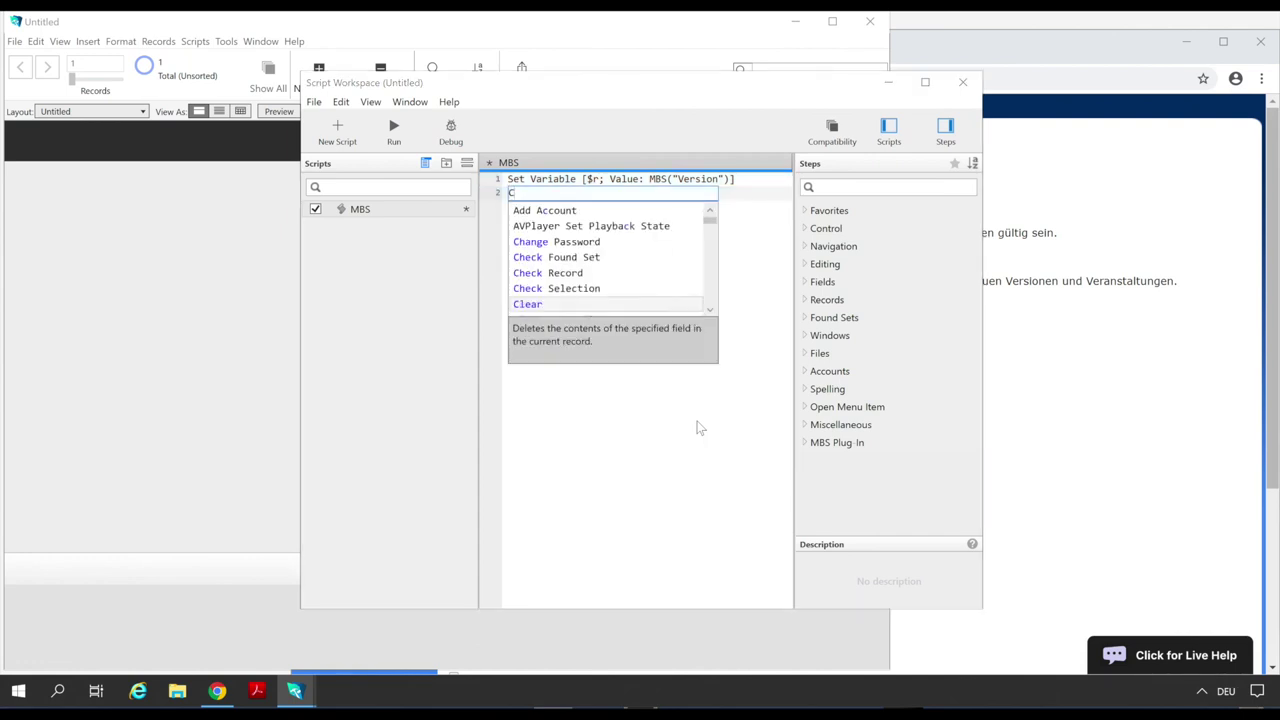
pyautogui.press('Down')
pyautogui.press('Return')
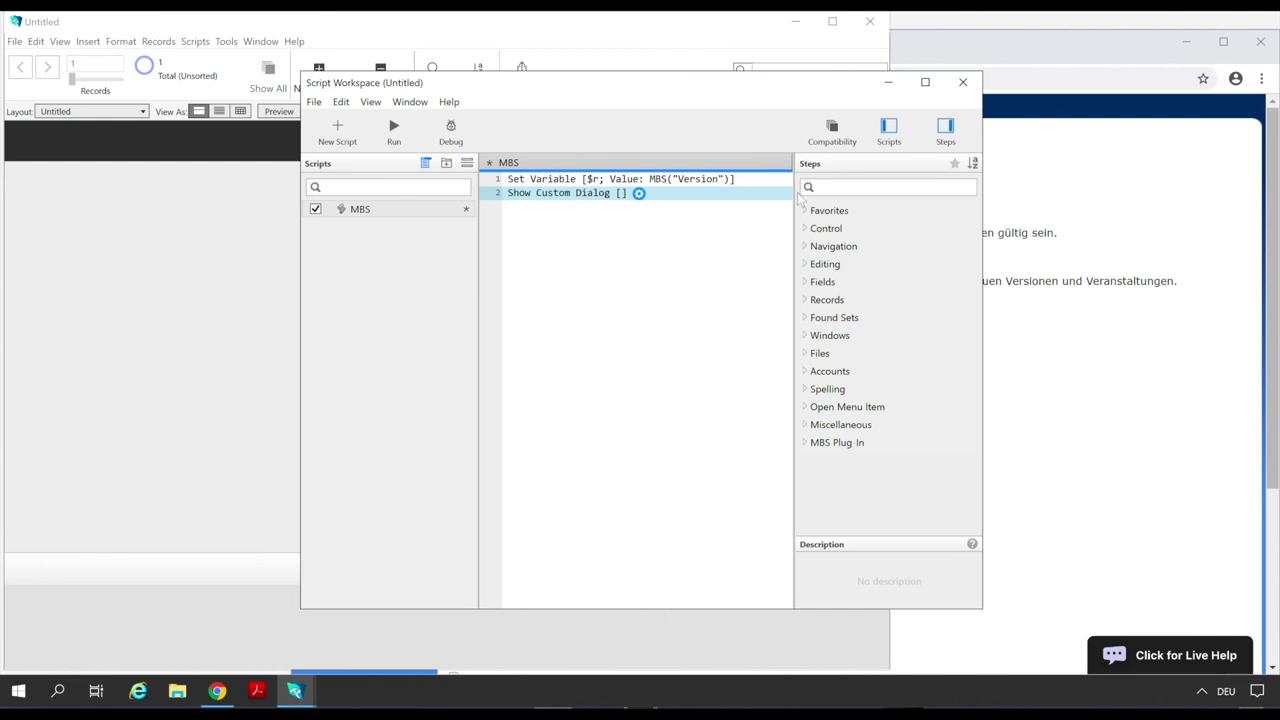
# Step: Give the custom dialog the title 'MBS version' and the message $r
pyautogui.click(638, 193)
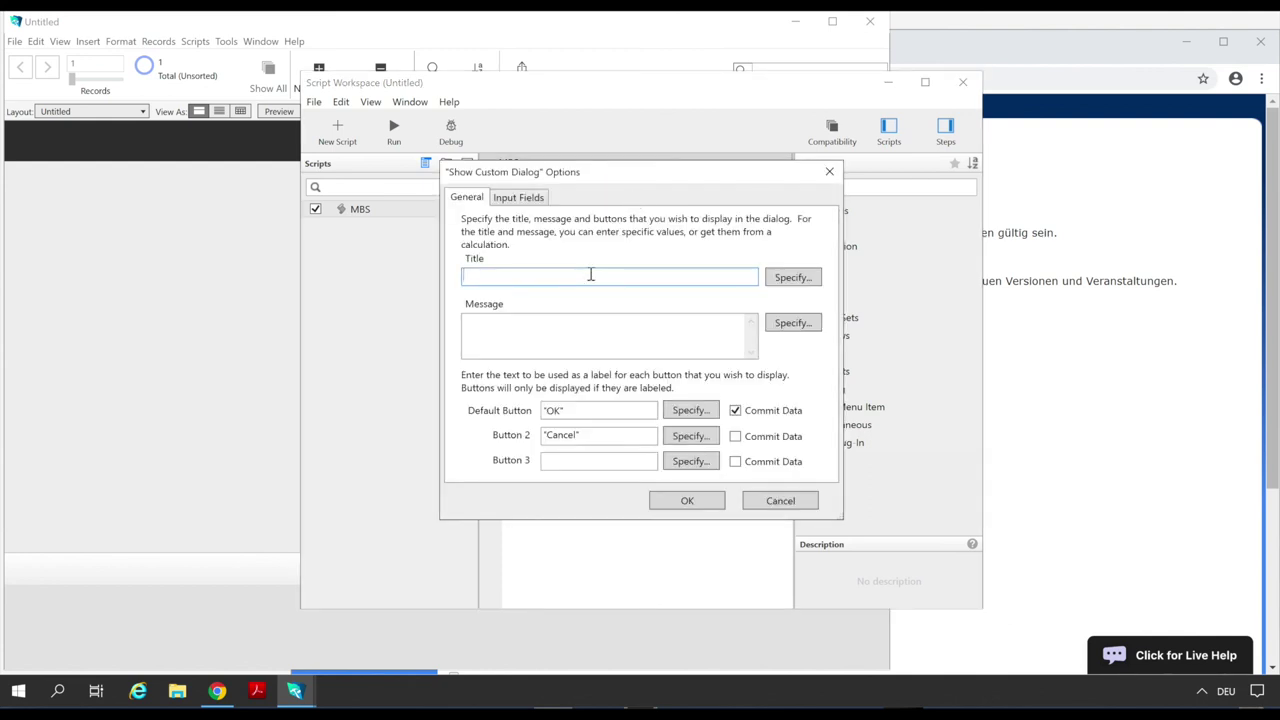
pyautogui.write('MBS version')
pyautogui.click(633, 337)
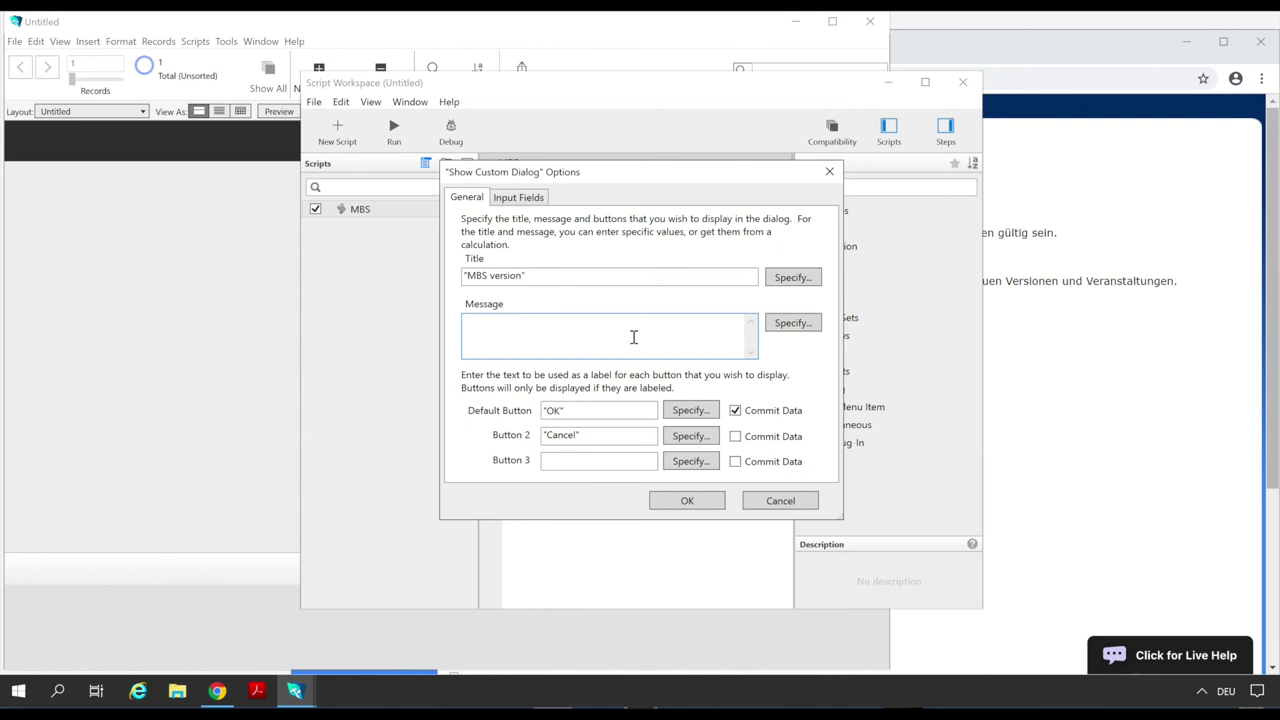
pyautogui.write('$r')
pyautogui.click(698, 504)
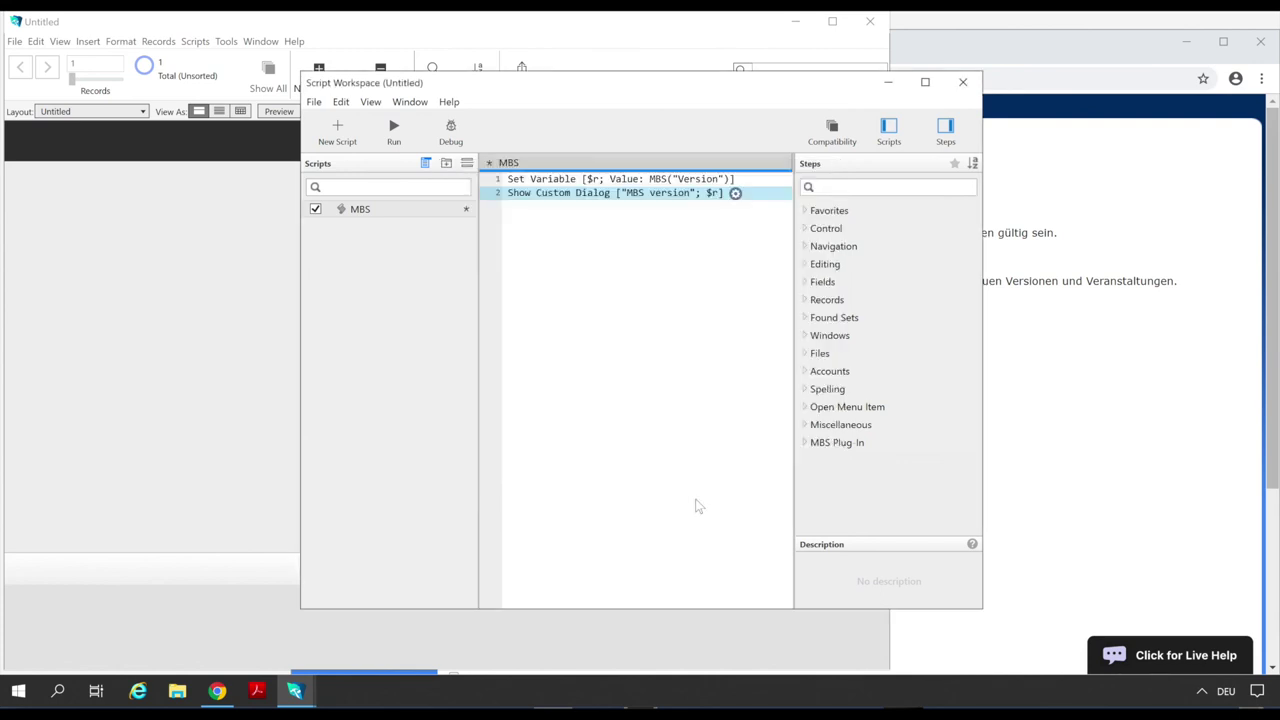
# Step: Save the MBS script with Ctrl+S and run it to show version 9.5.0.09
pyautogui.hotkey('ctrl', 's')
pyautogui.click(405, 134)
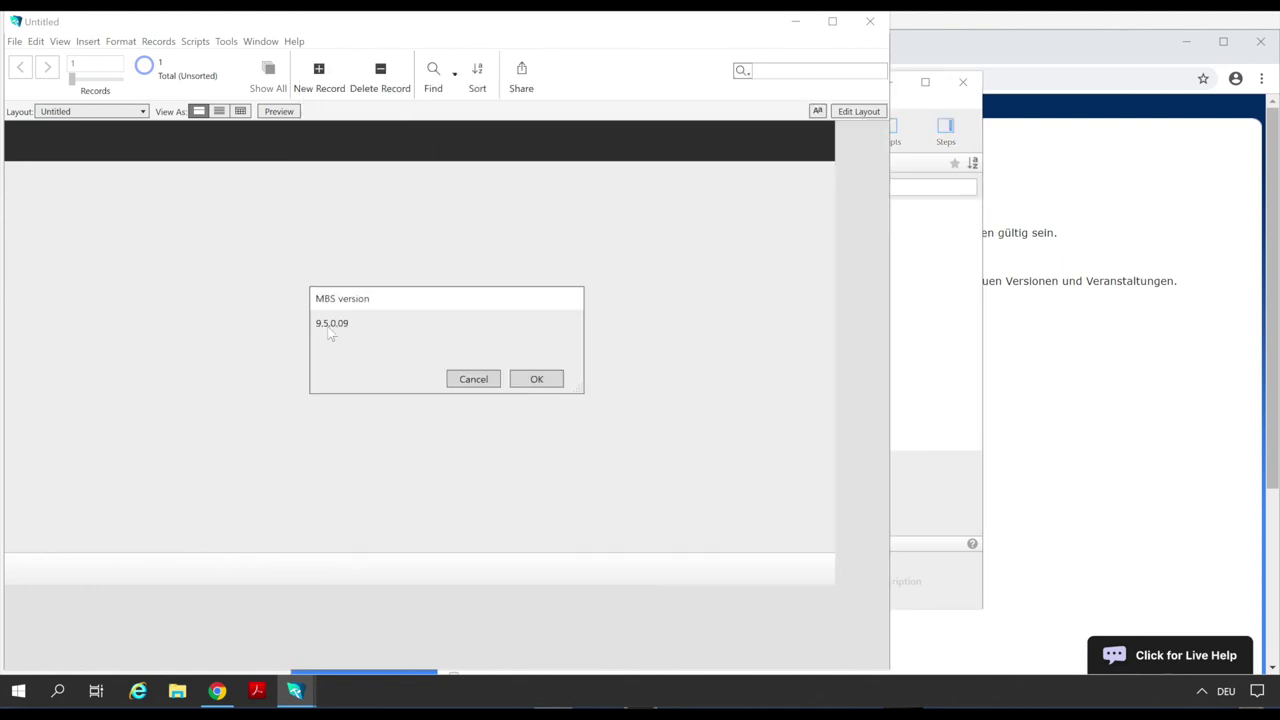